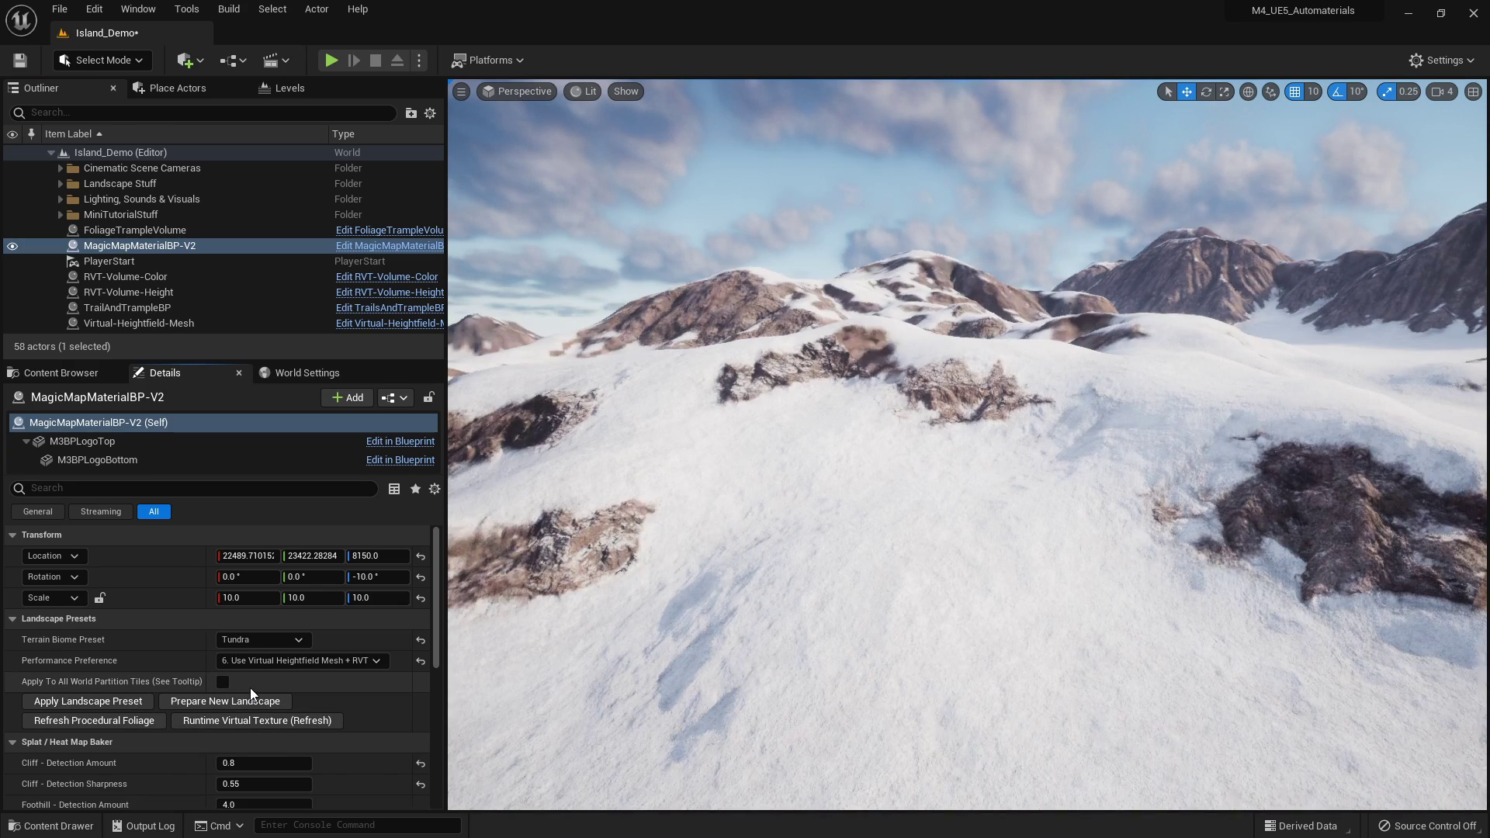
# Switch the Terrain Biome Preset of MagicMapMaterialBP-V2 to Desert
pyautogui.click(279, 641)
pyautogui.click(234, 684)
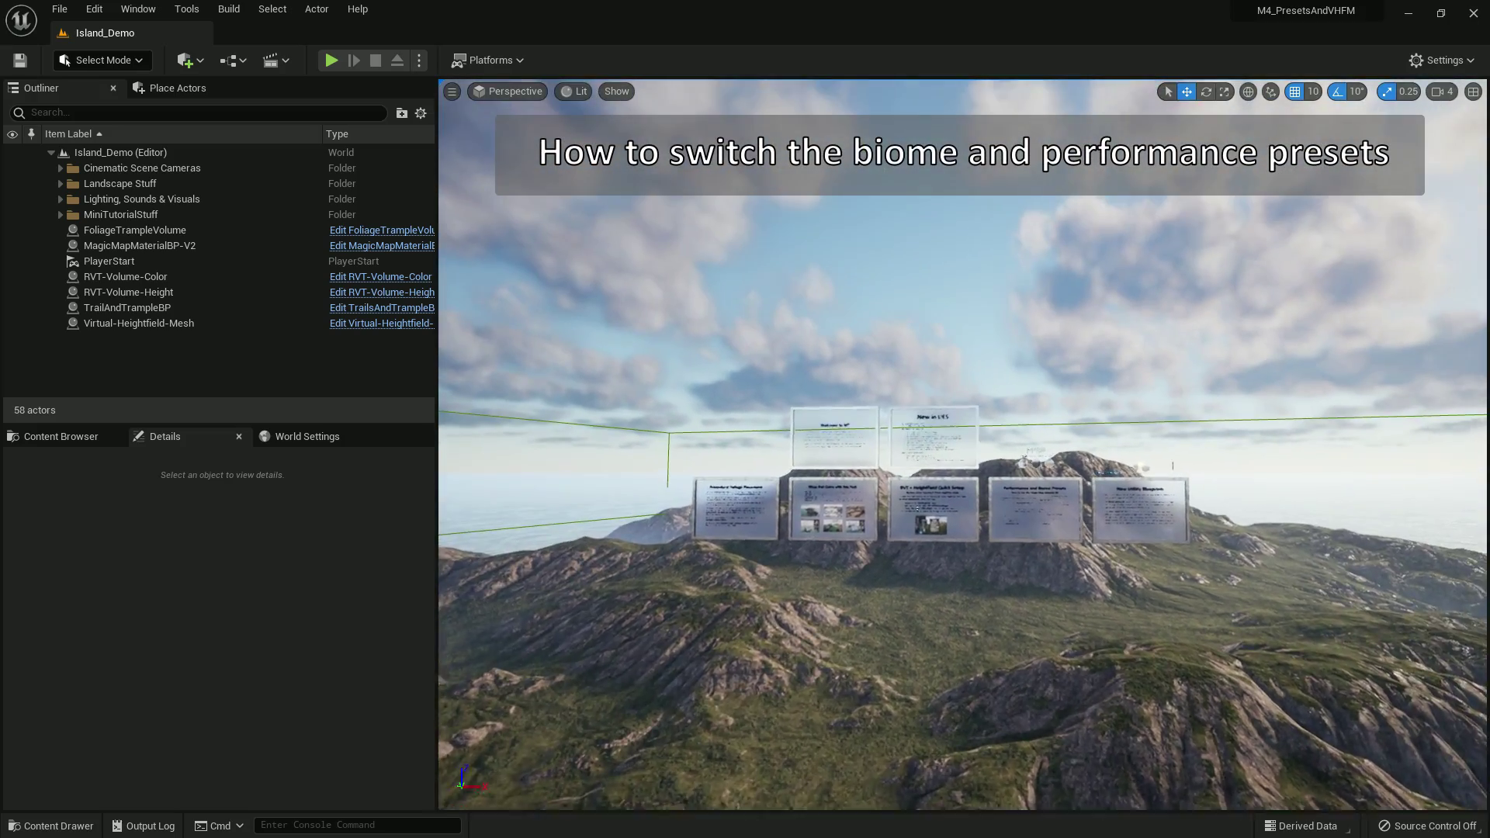
# Select the MagicMapMaterialBP-V2 actor at the M3BP logo and apply the Tundra terrain biome preset to the landscape
pyautogui.press('w')
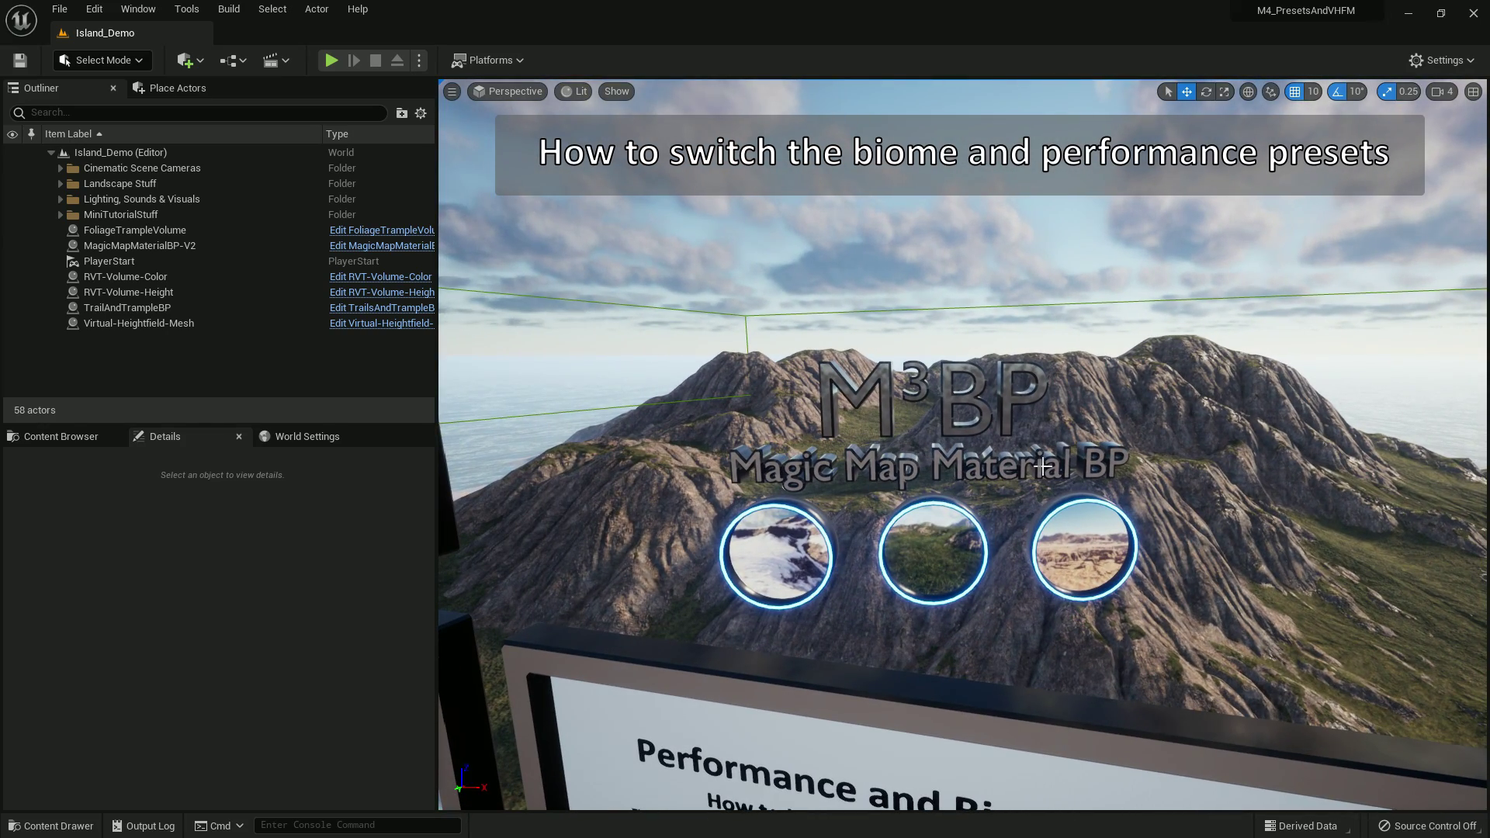
pyautogui.click(938, 570)
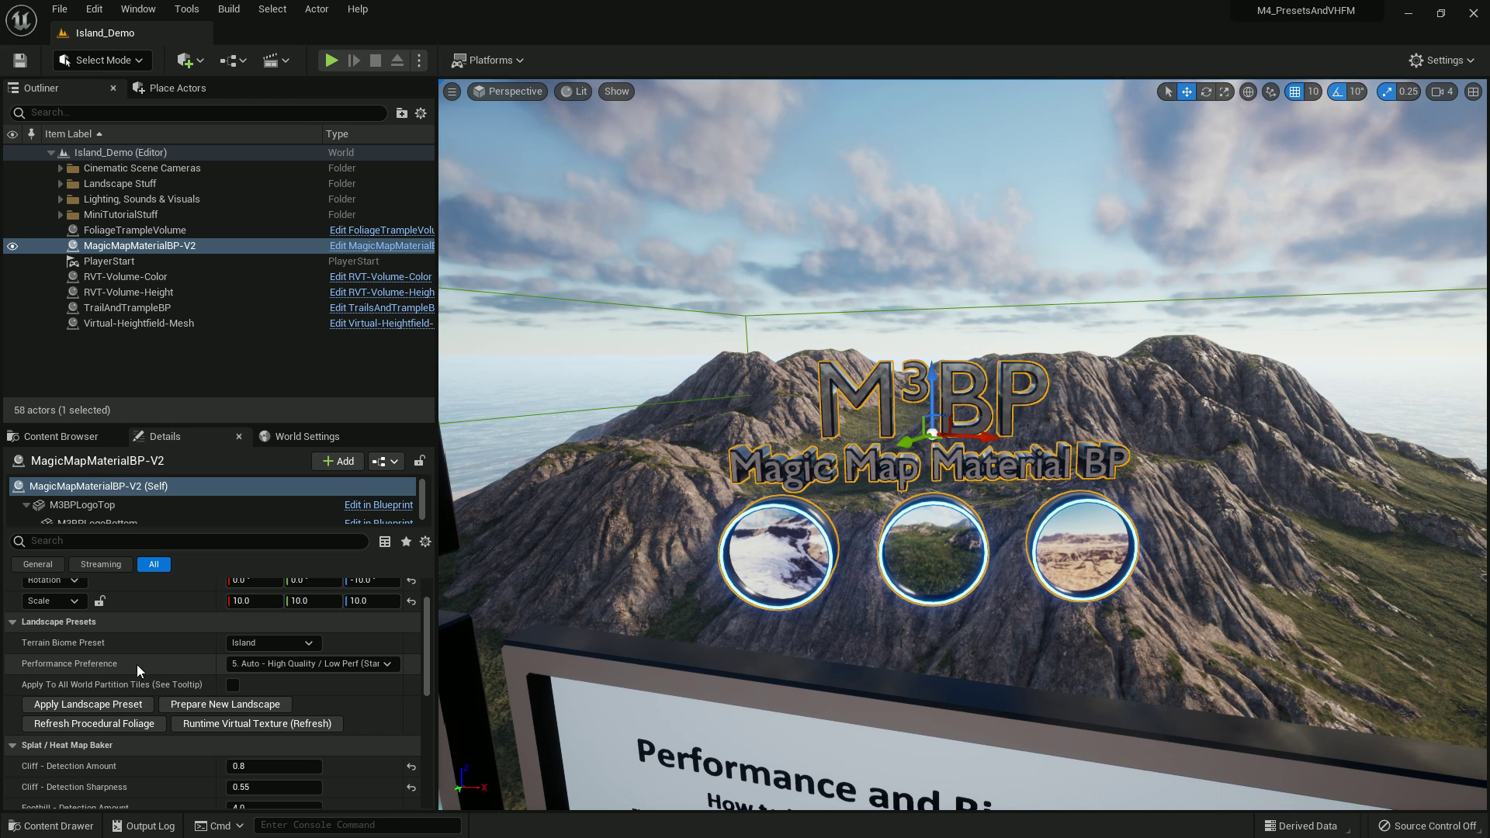
pyautogui.click(261, 644)
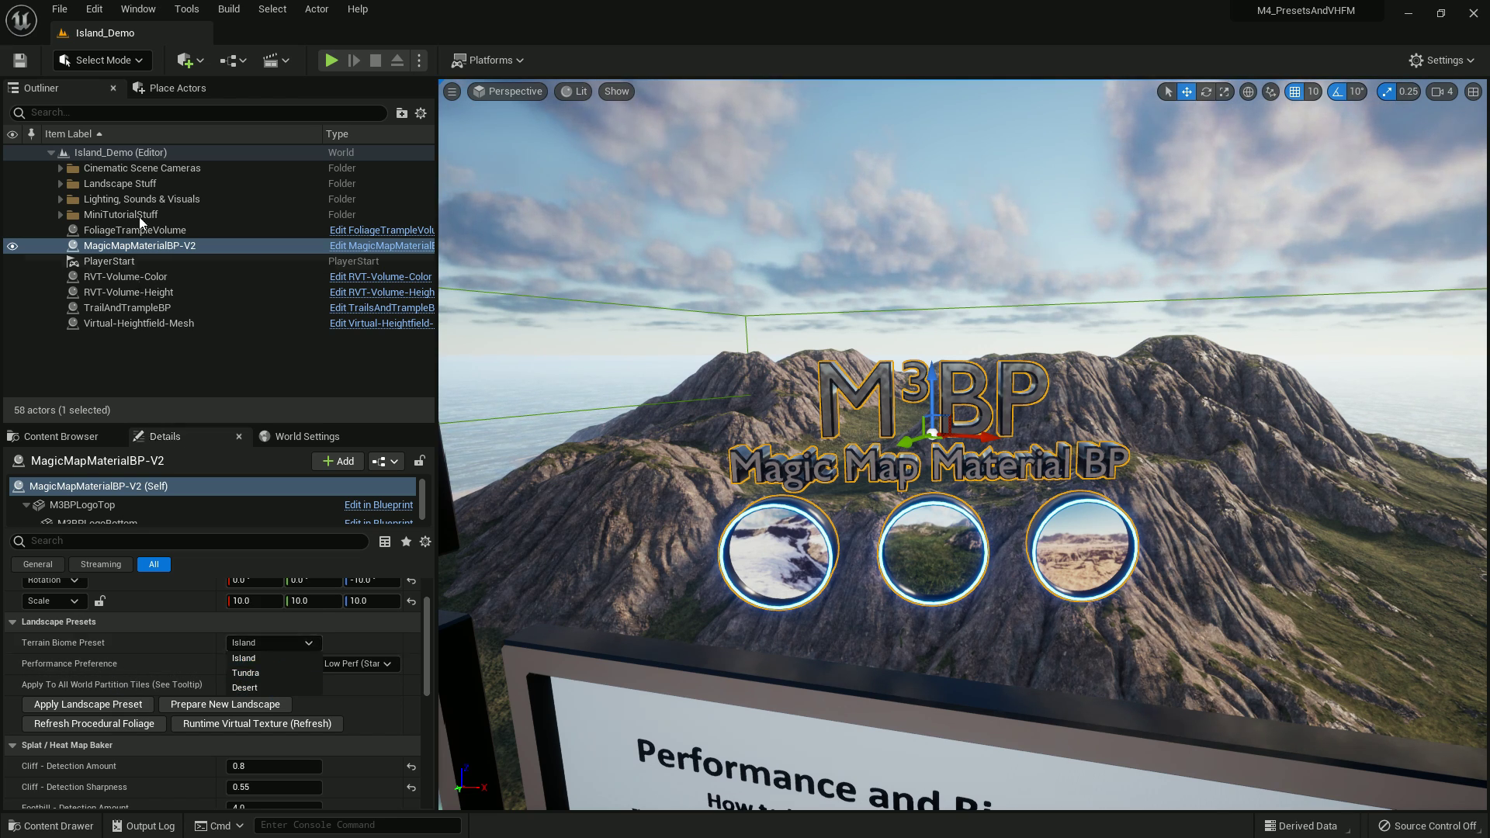
pyautogui.click(281, 674)
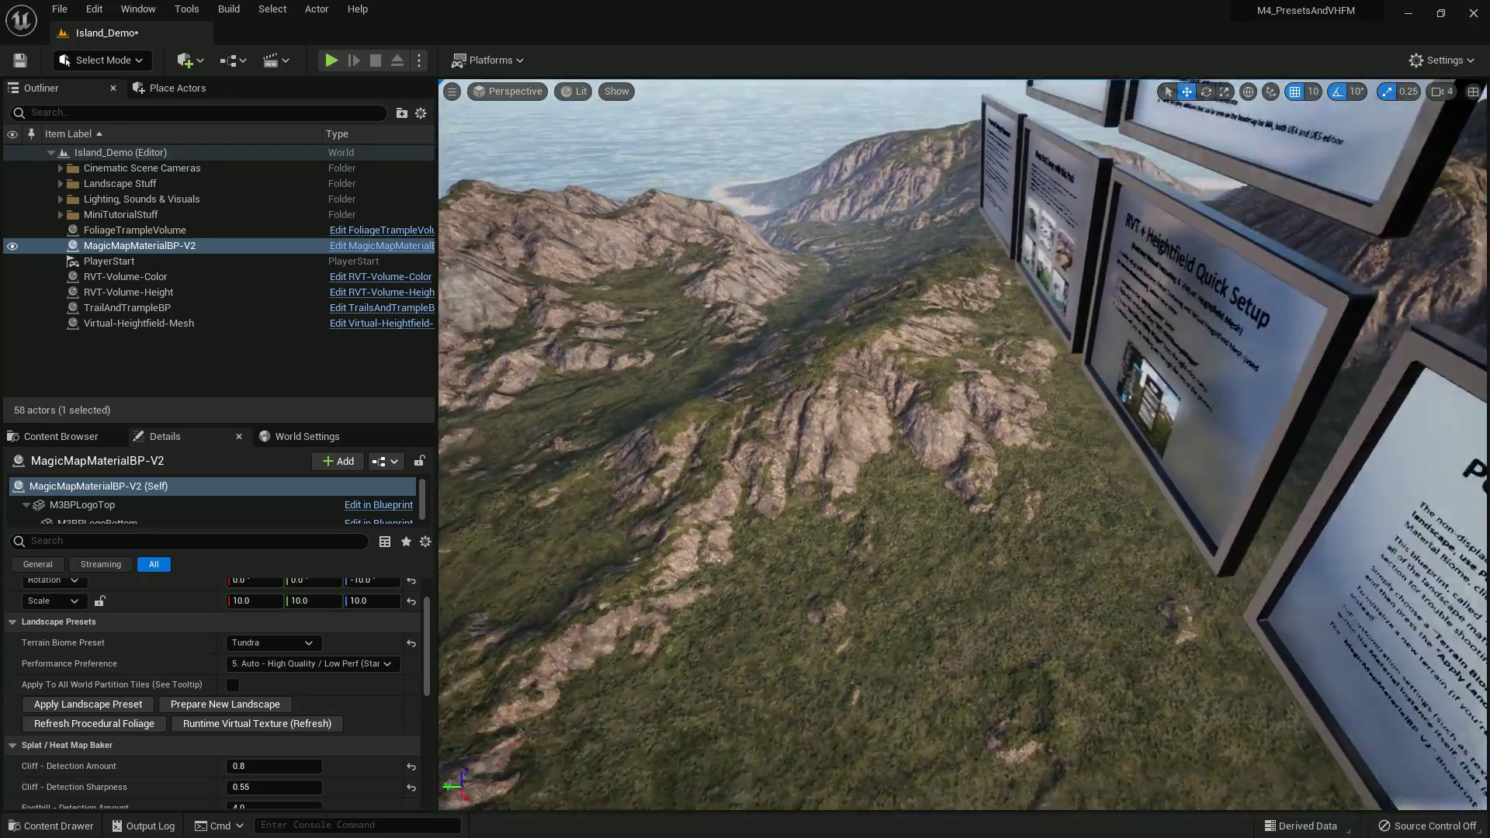
pyautogui.moveTo(962, 444); pyautogui.dragTo(1195, 439, button='right')
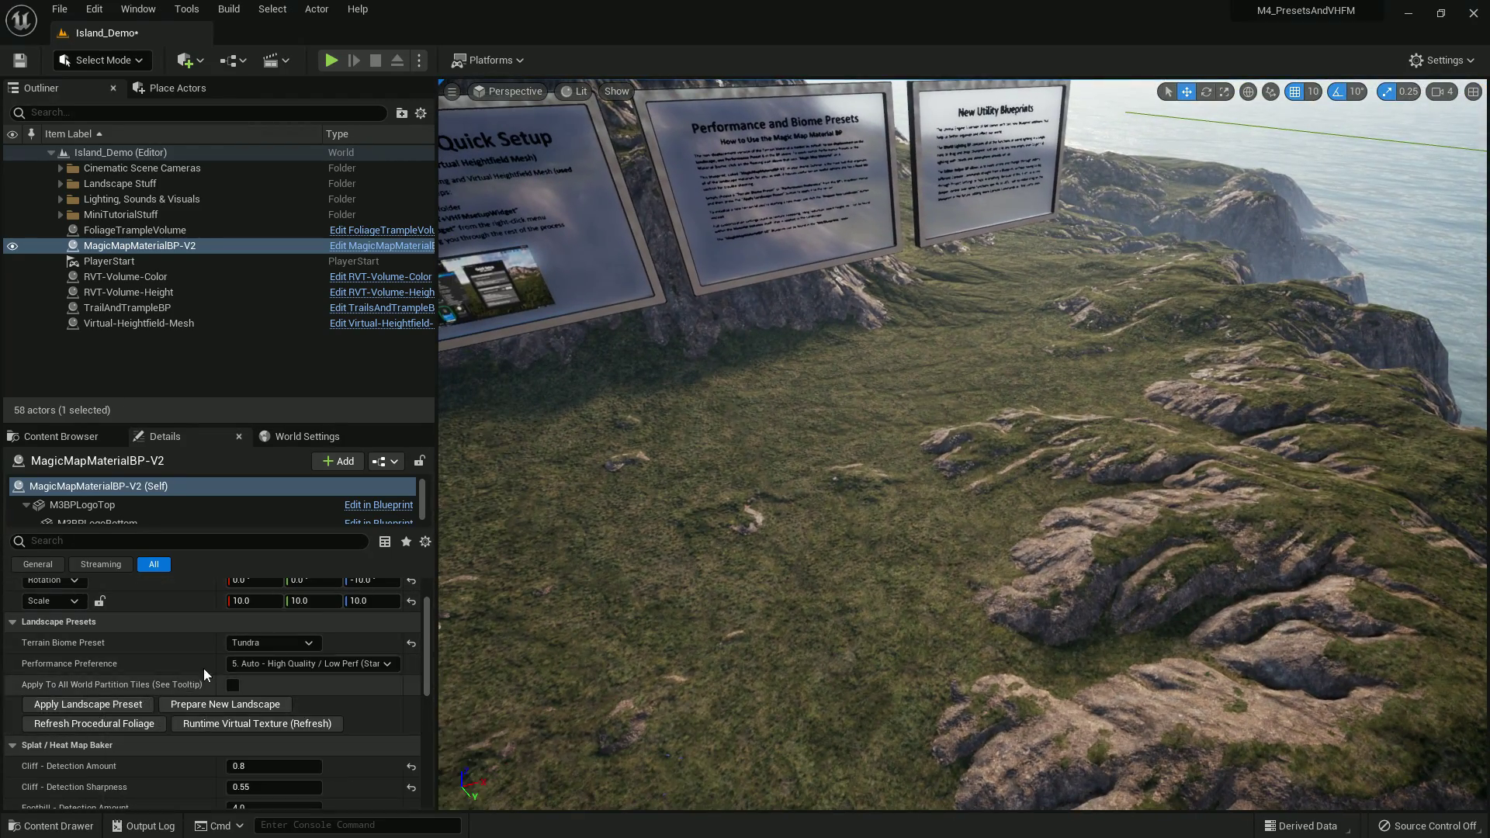
pyautogui.click(250, 647)
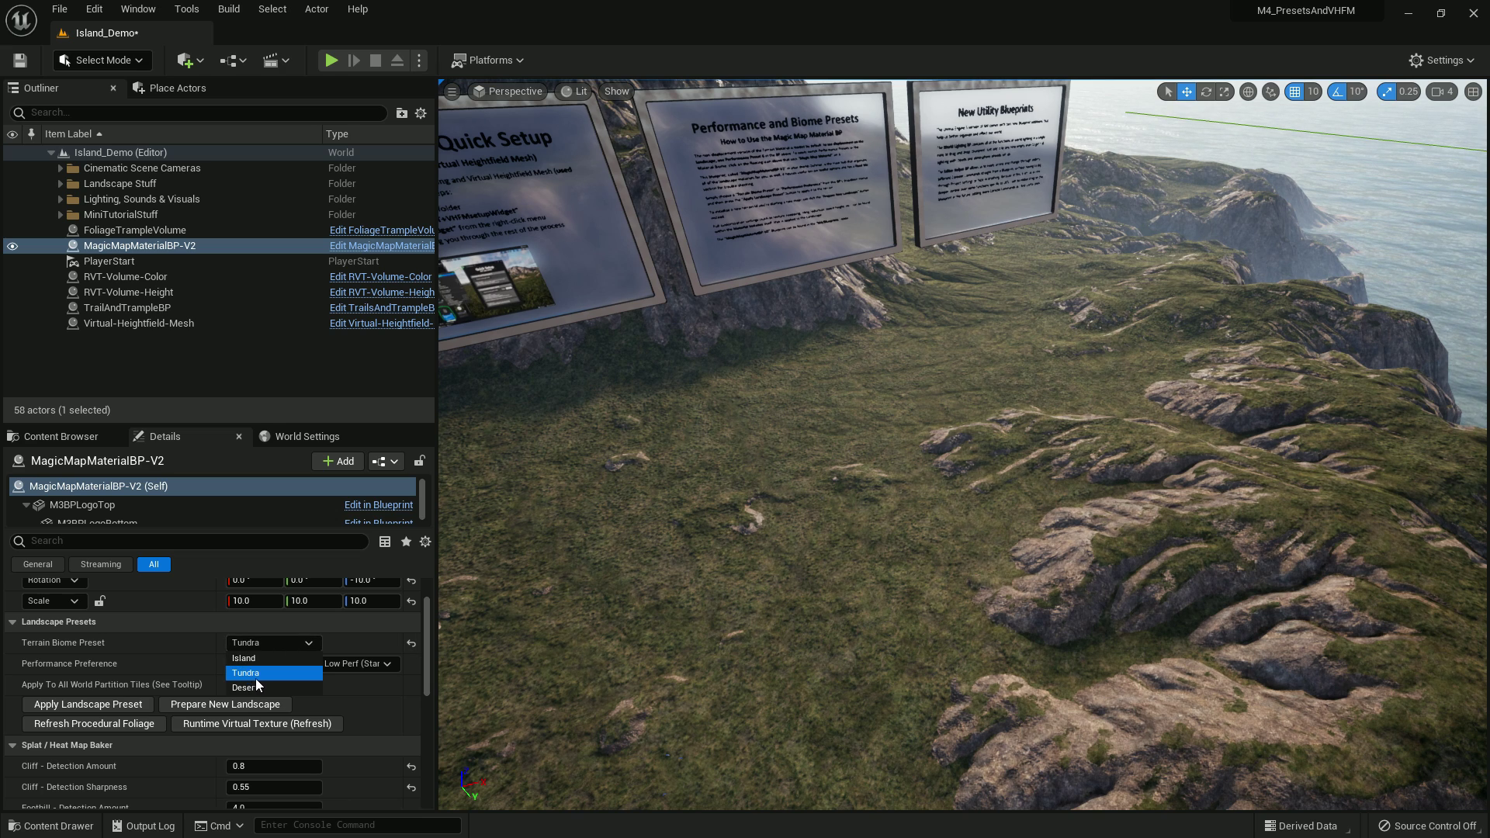
pyautogui.click(254, 677)
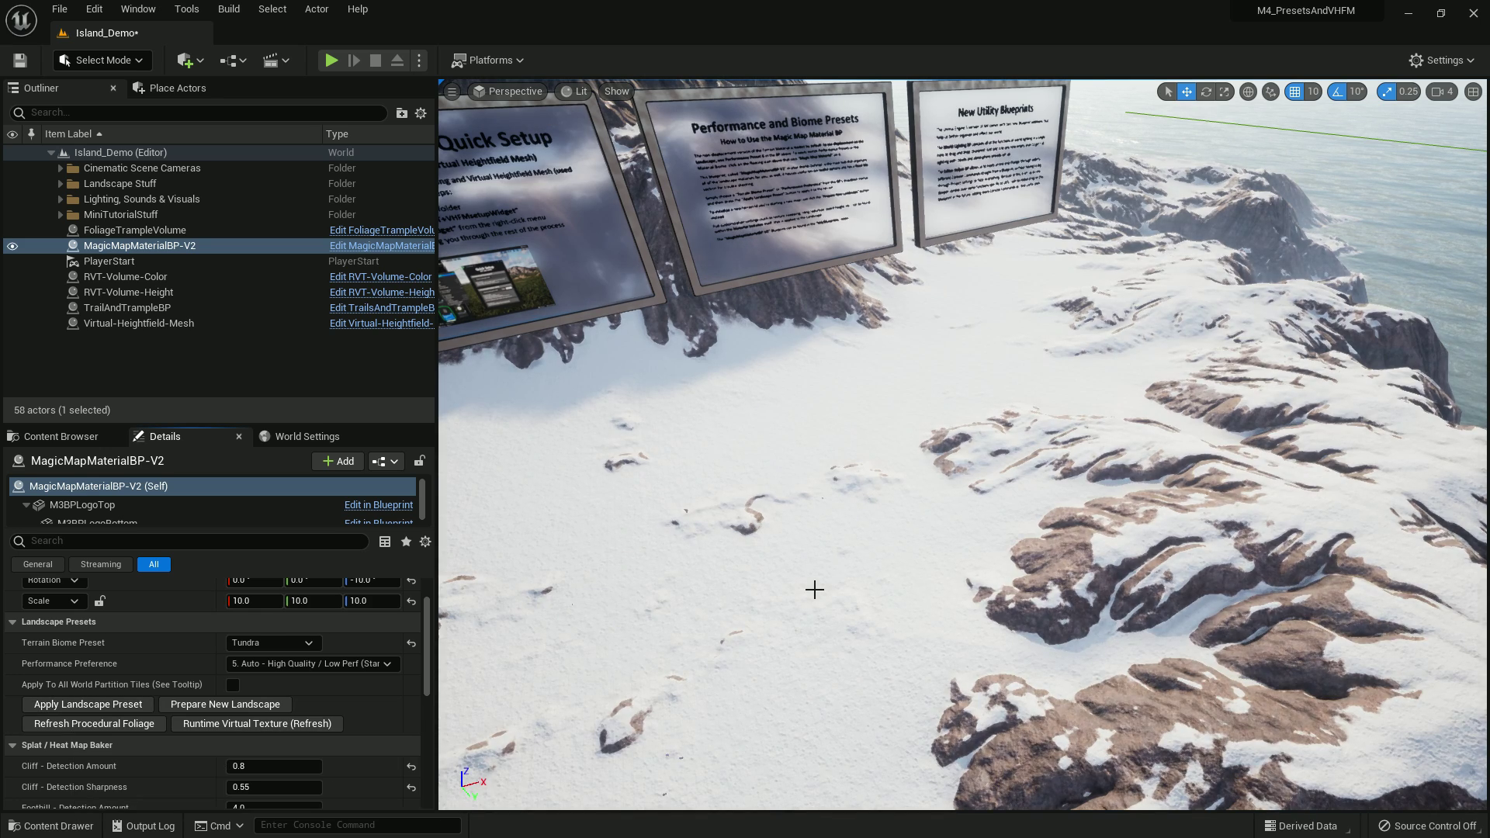
# Examine the density of the standard Tundra landscape mesh in Wireframe view, and return the viewport to Lit
pyautogui.moveTo(813, 589)
pyautogui.mouseDown(button='right')
pyautogui.moveTo(908, 602)
pyautogui.moveTo(811, 589)
pyautogui.mouseUp(button='right')
pyautogui.click(579, 93)
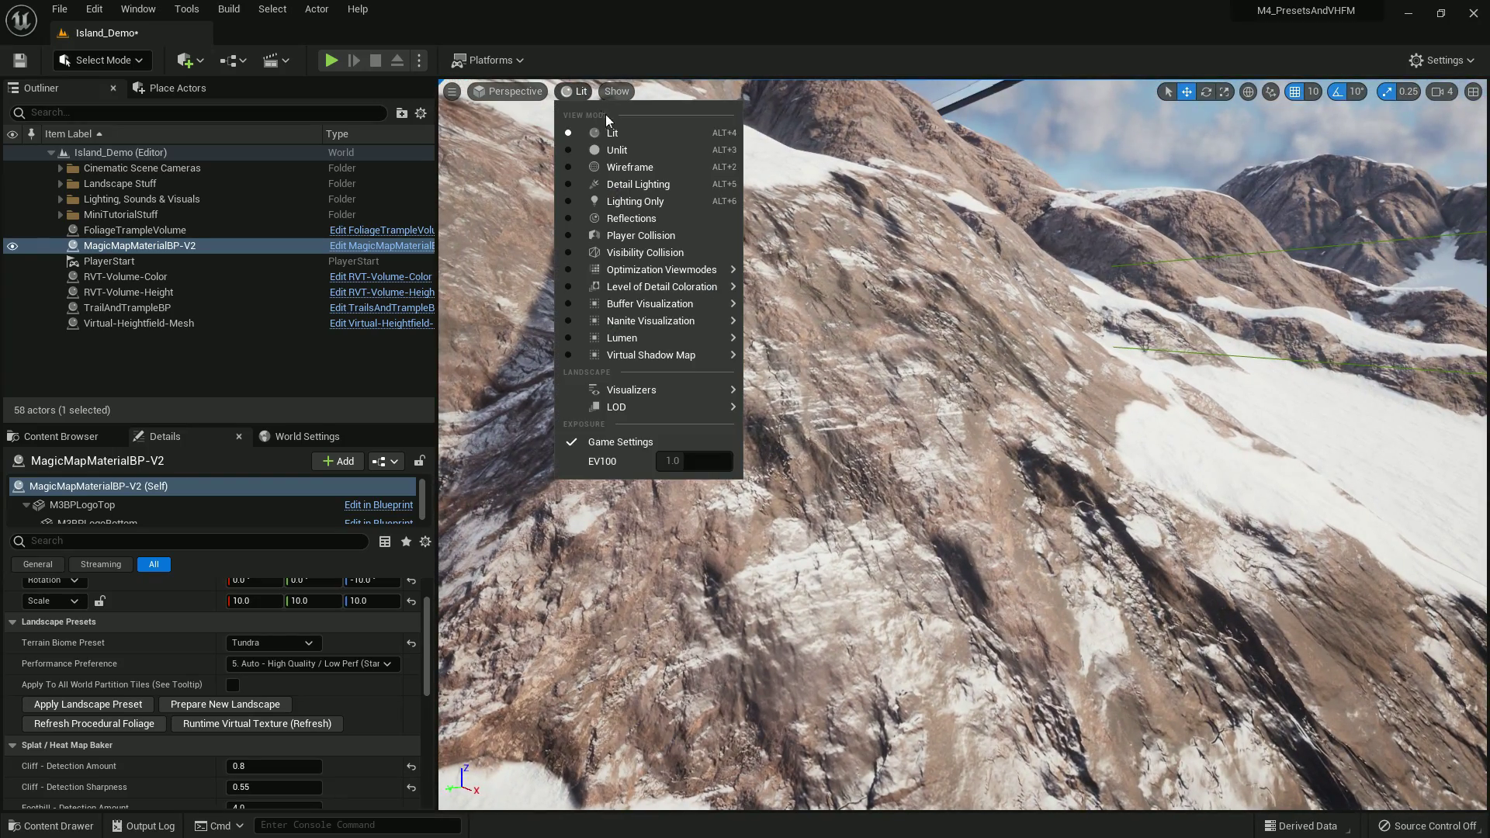
pyautogui.click(608, 171)
pyautogui.moveTo(962, 444); pyautogui.dragTo(963, 444, button='right')
pyautogui.moveTo(799, 400); pyautogui.dragTo(800, 400, button='right')
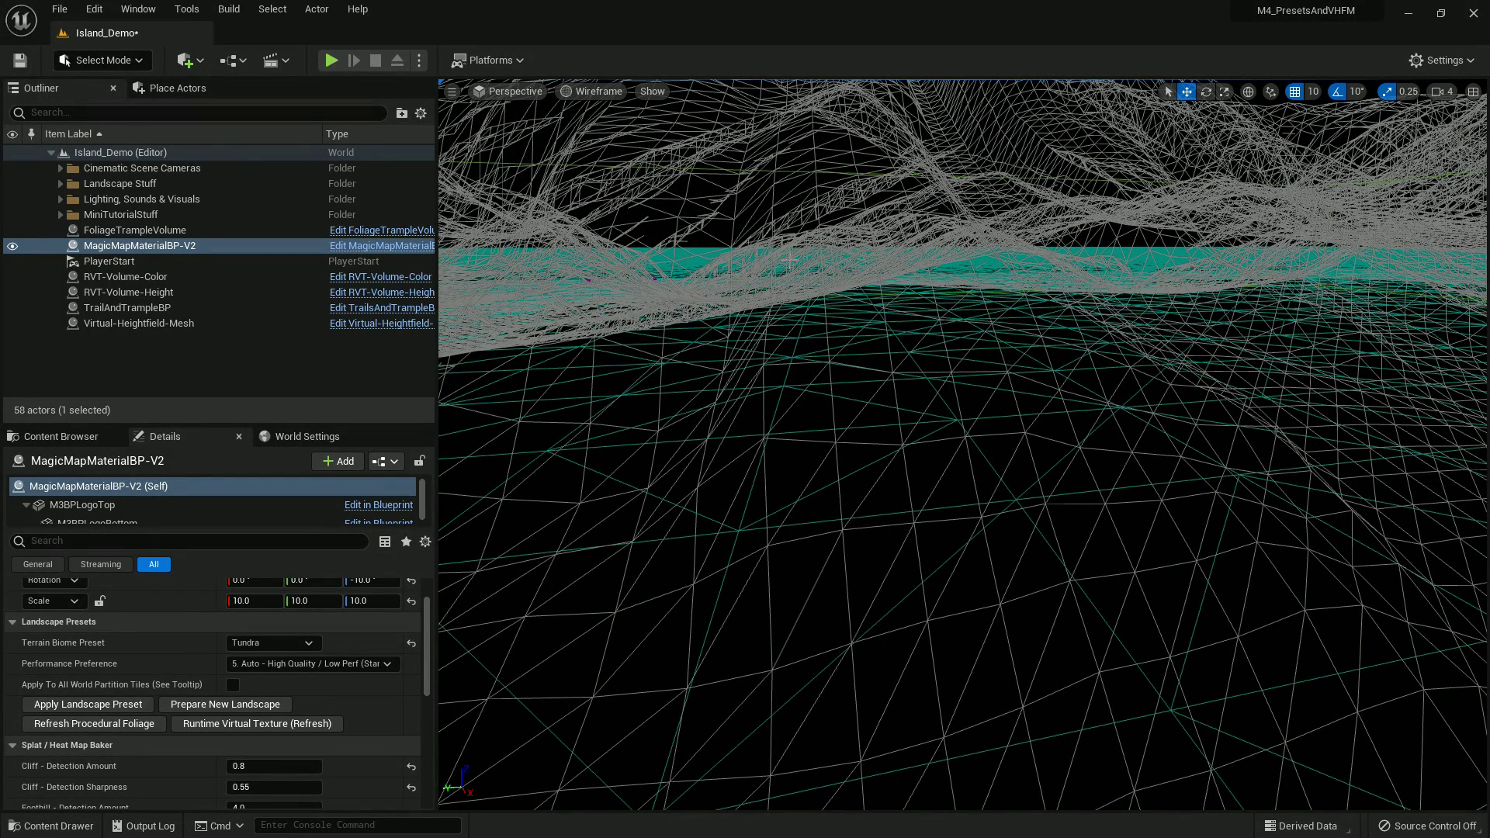
pyautogui.click(596, 91)
pyautogui.click(602, 132)
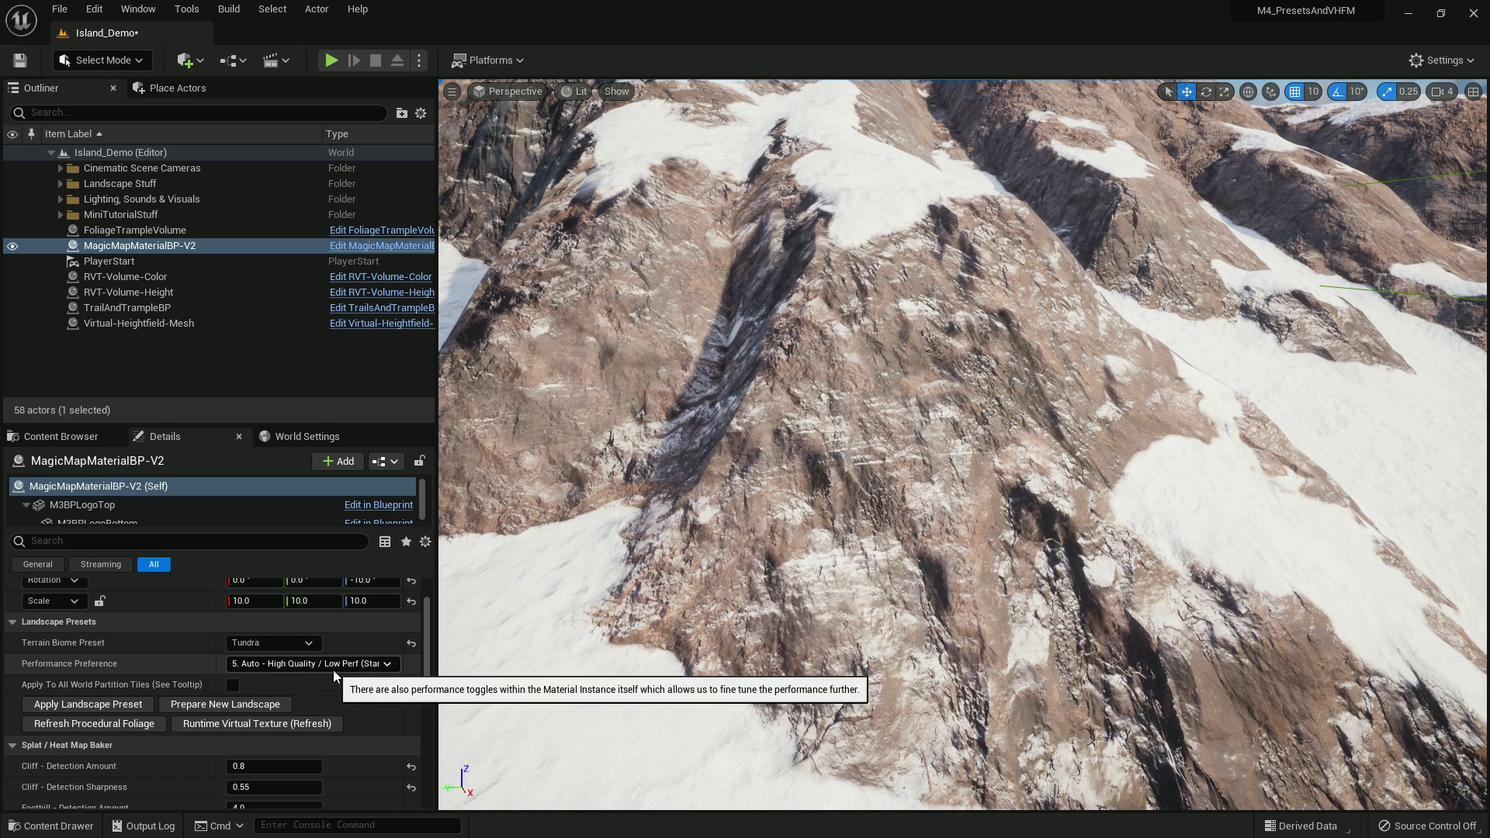
# Set the Performance Preference to "6. Use Virtual Heightfield Mesh + RVT" and apply it to the landscape
pyautogui.click(352, 666)
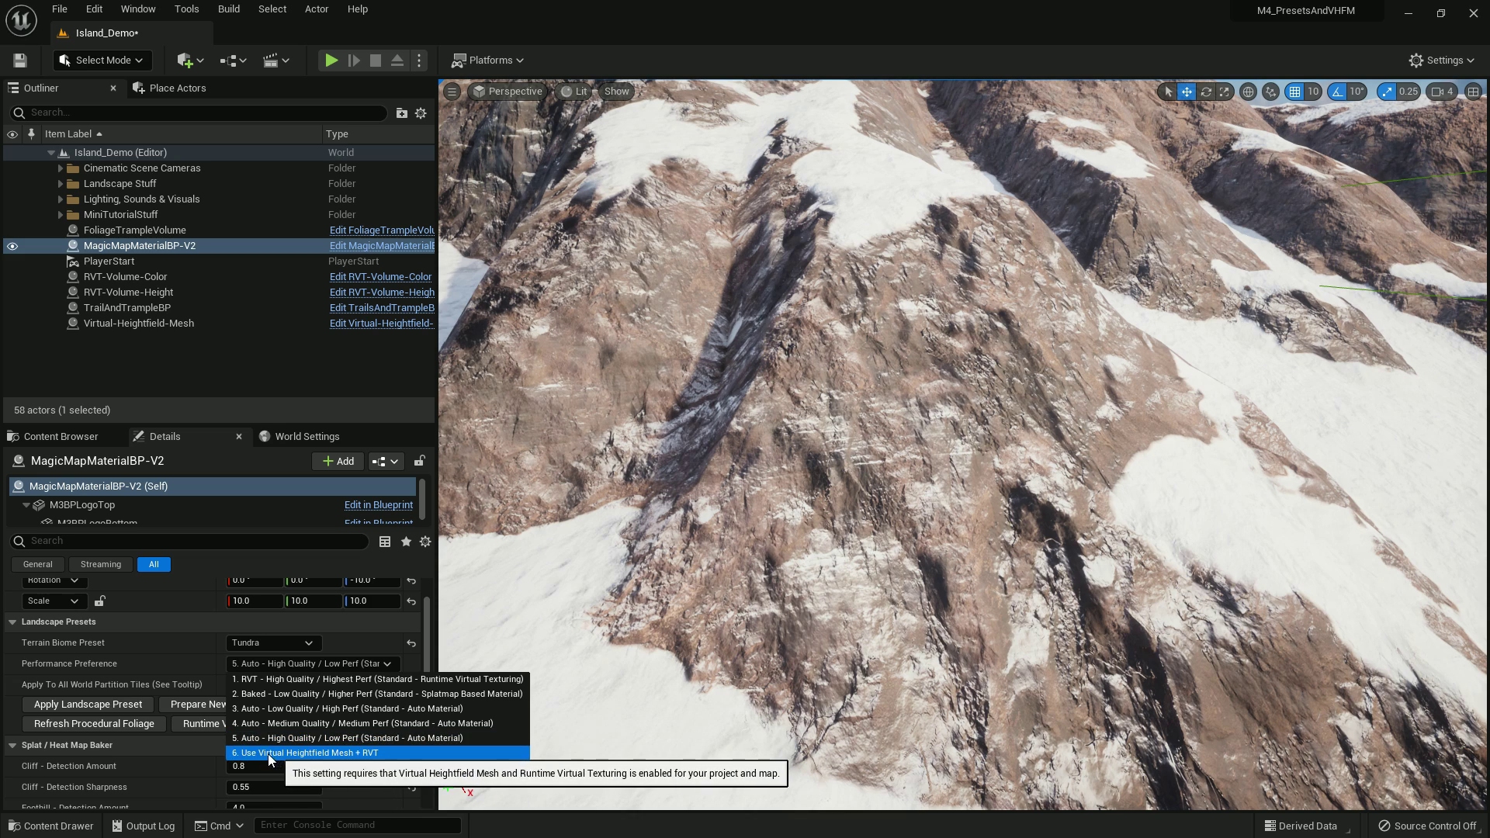
pyautogui.click(382, 752)
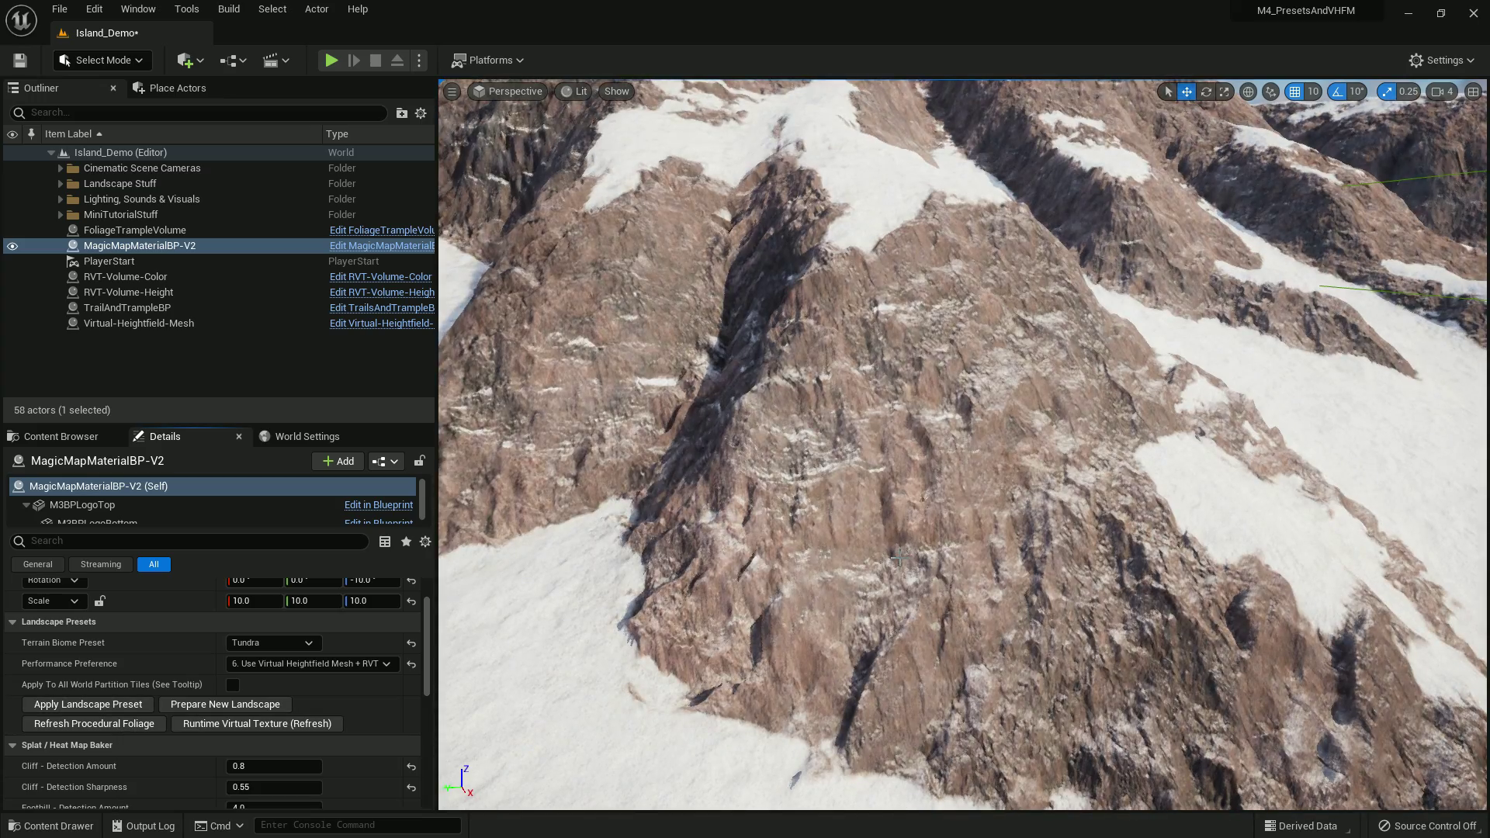
# Examine the Virtual Heightfield Mesh's triangle density on the cliffs in Wireframe view, and restore Lit shading
pyautogui.moveTo(899, 558)
pyautogui.mouseDown(button='right')
pyautogui.moveTo(690, 555)
pyautogui.moveTo(540, 532)
pyautogui.moveTo(899, 558)
pyautogui.mouseUp(button='right')
pyautogui.click(575, 91)
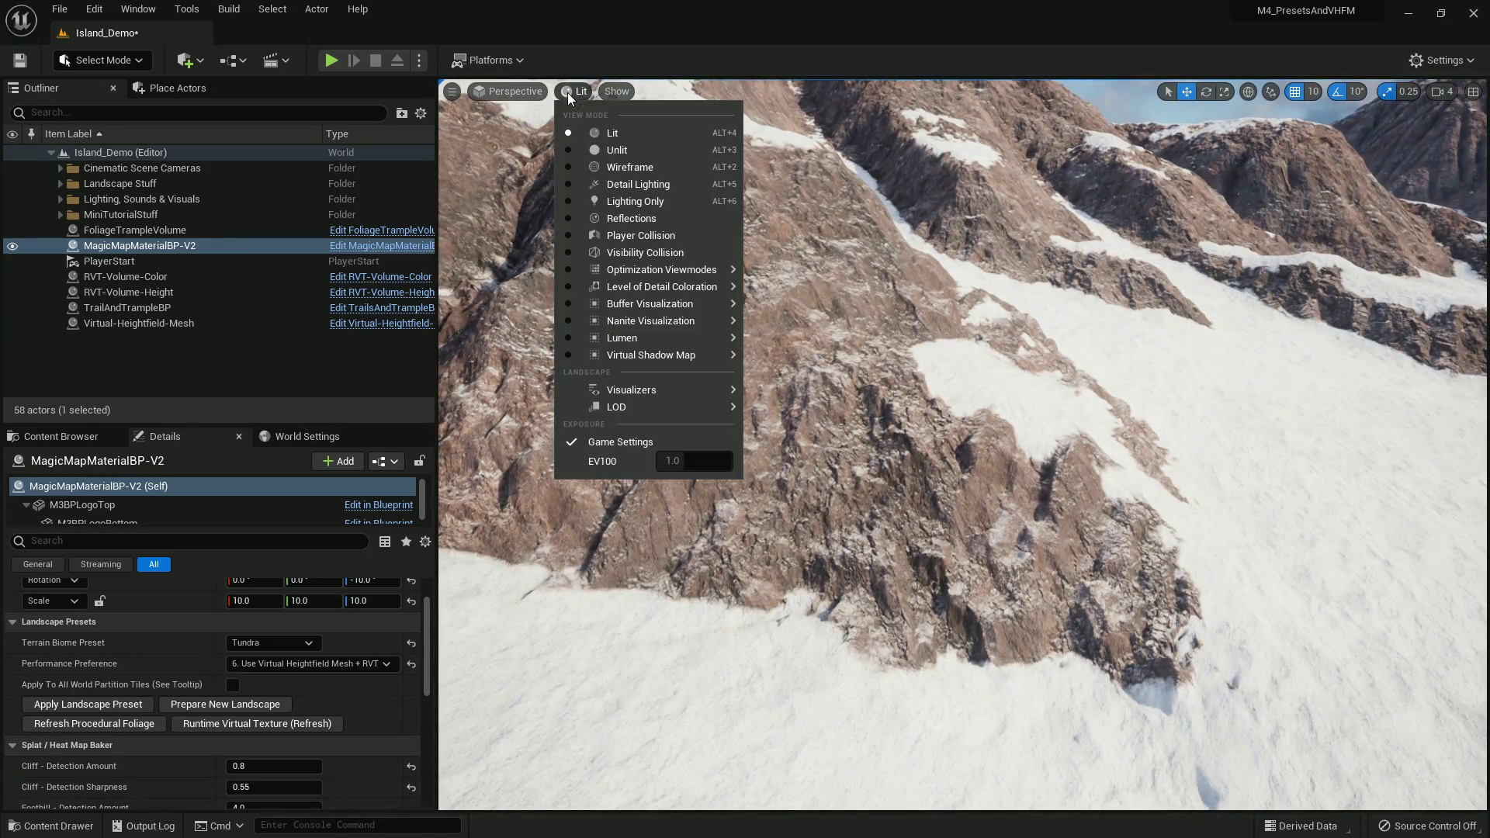
pyautogui.click(598, 166)
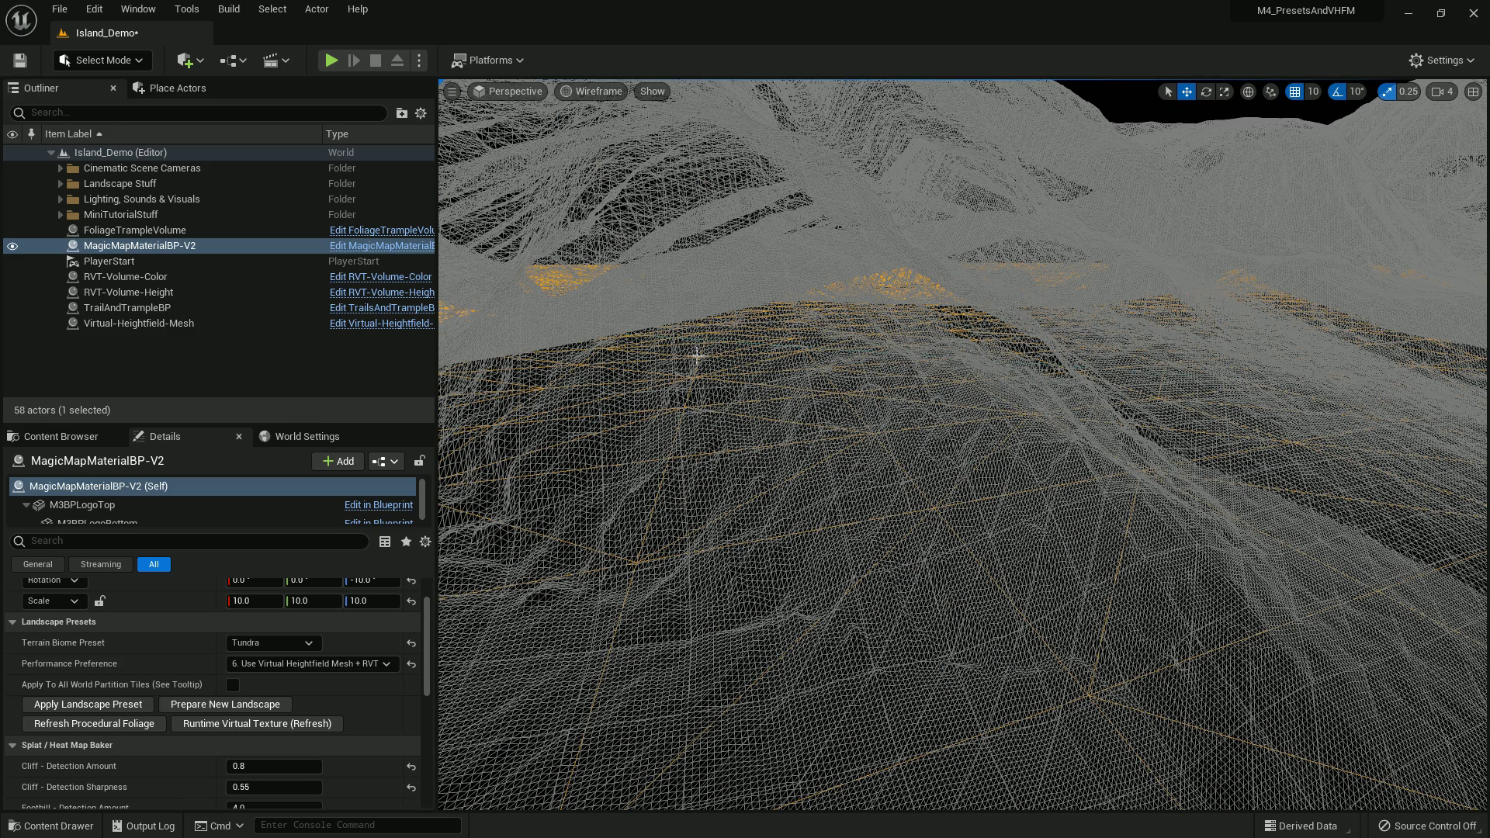
pyautogui.click(586, 90)
pyautogui.click(598, 129)
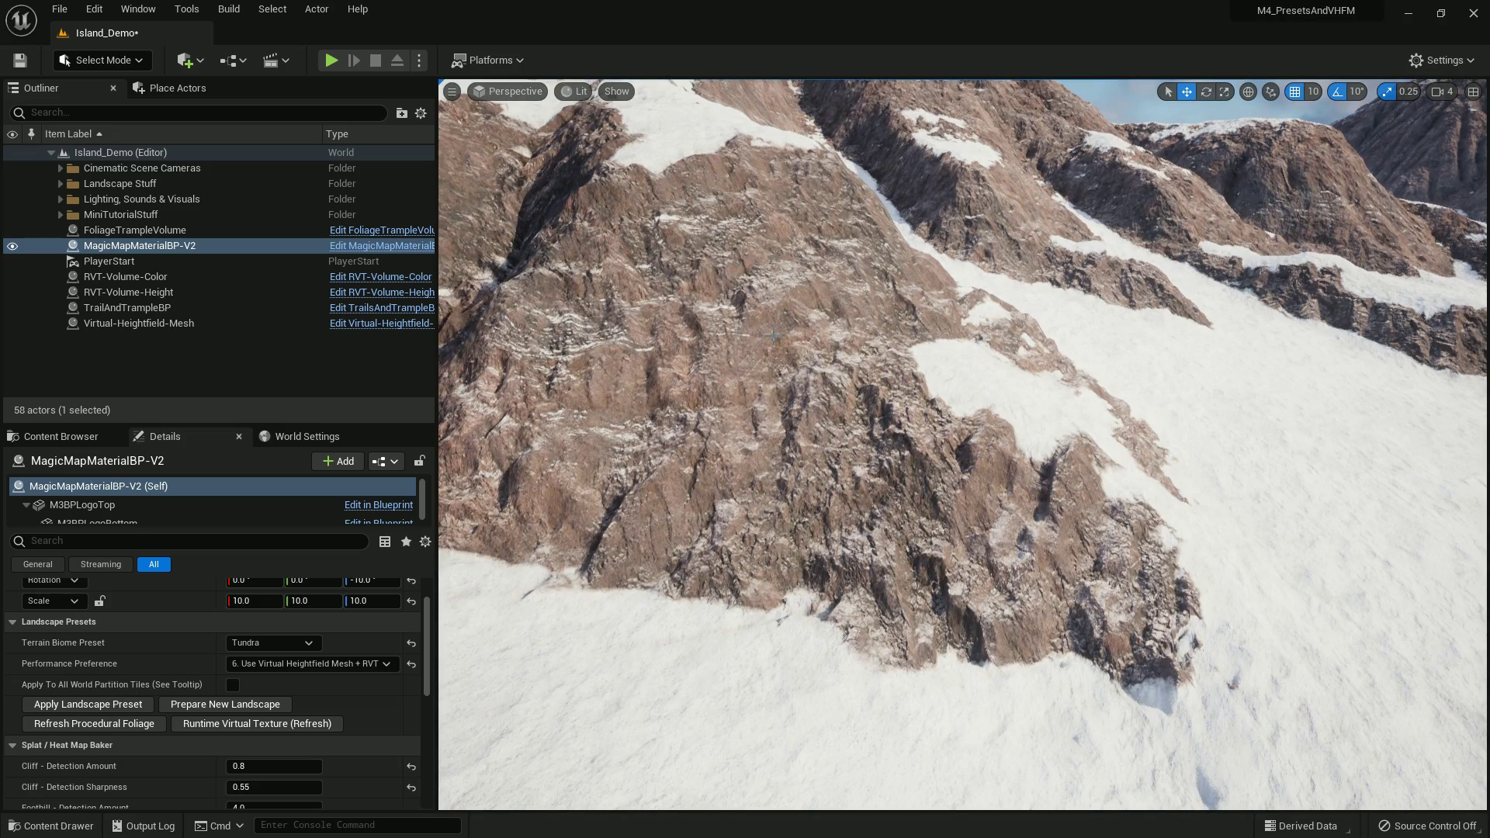
# Apply the Desert terrain biome preset to the landscape and inspect the sand and rock surfaces
pyautogui.click(287, 645)
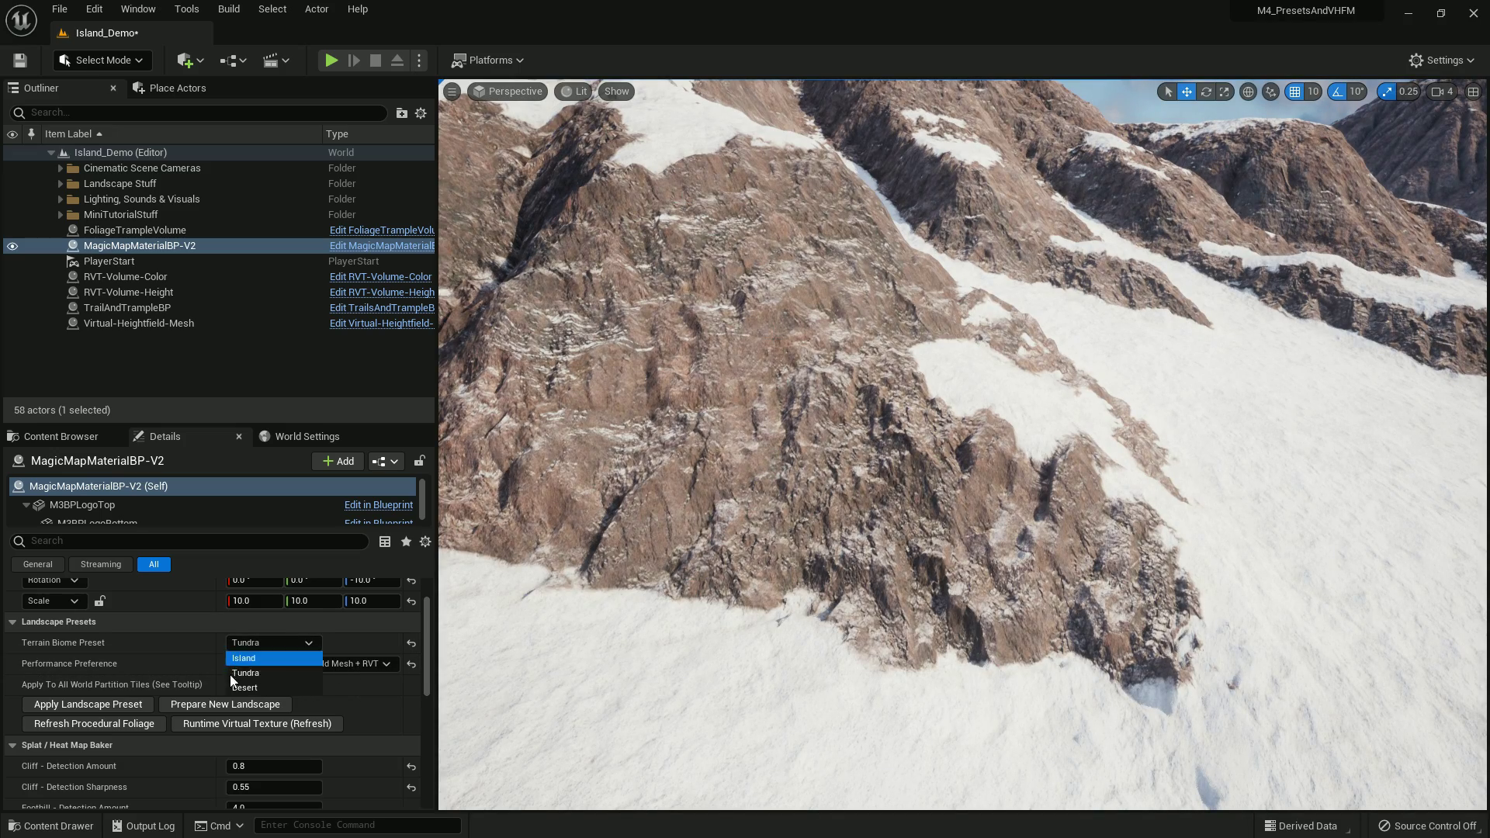
pyautogui.click(236, 690)
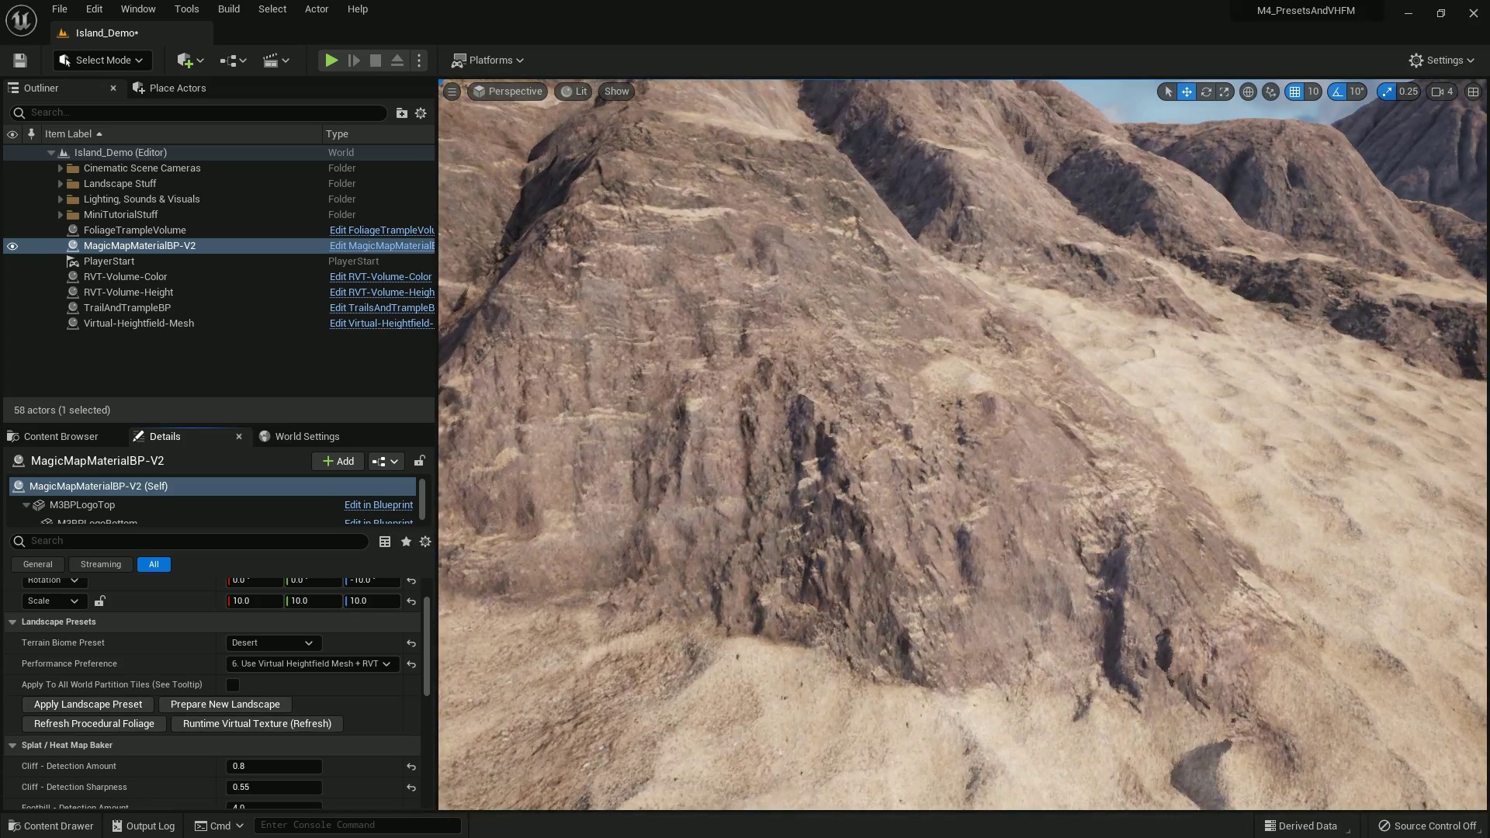
pyautogui.moveTo(813, 658); pyautogui.dragTo(698, 559, button='right')
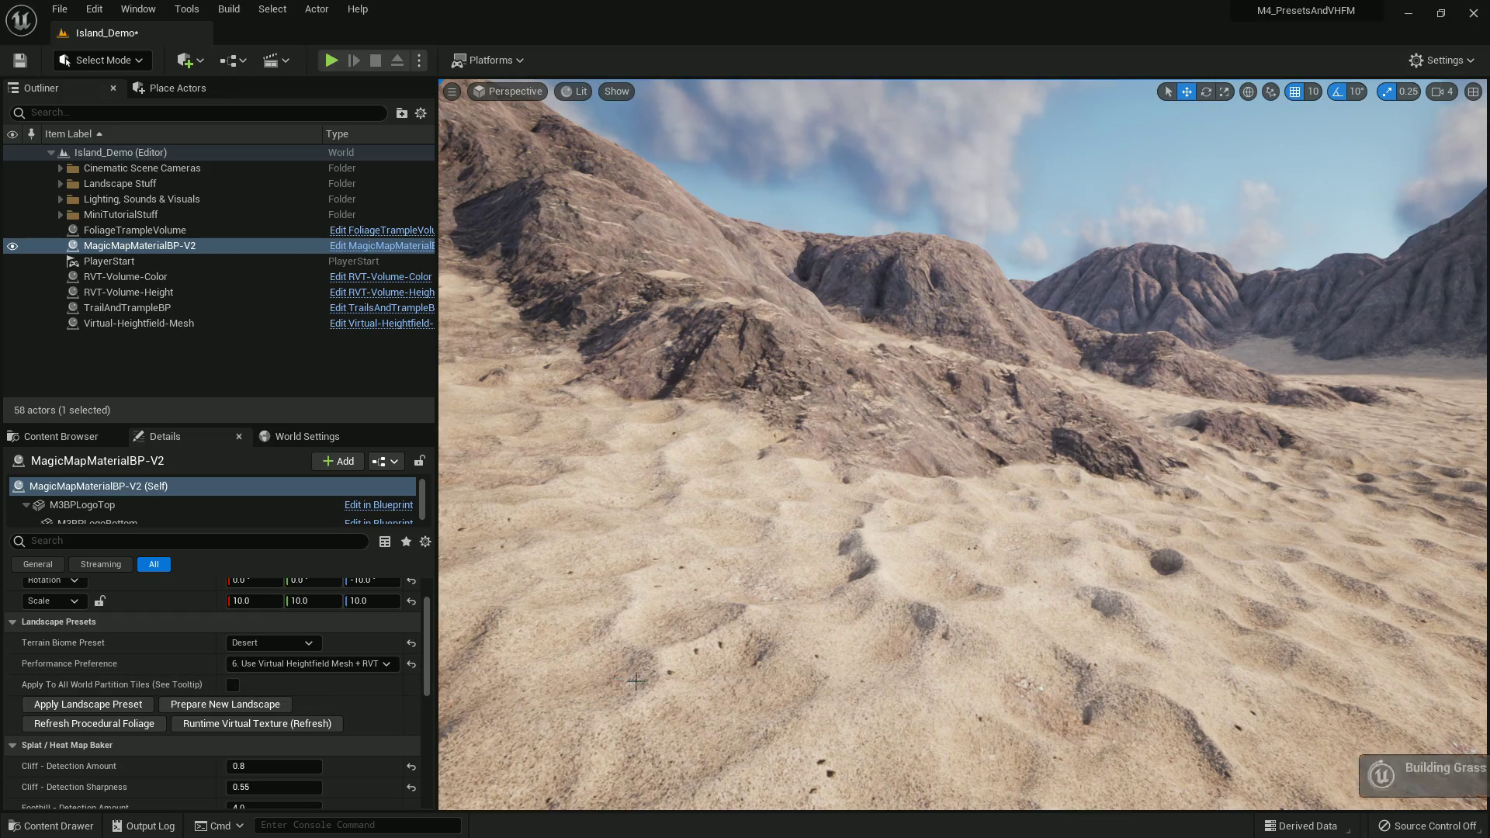
pyautogui.moveTo(807, 543); pyautogui.dragTo(683, 481, button='right')
pyautogui.moveTo(813, 664); pyautogui.dragTo(814, 665, button='right')
pyautogui.moveTo(507, 680); pyautogui.dragTo(507, 680, button='right')
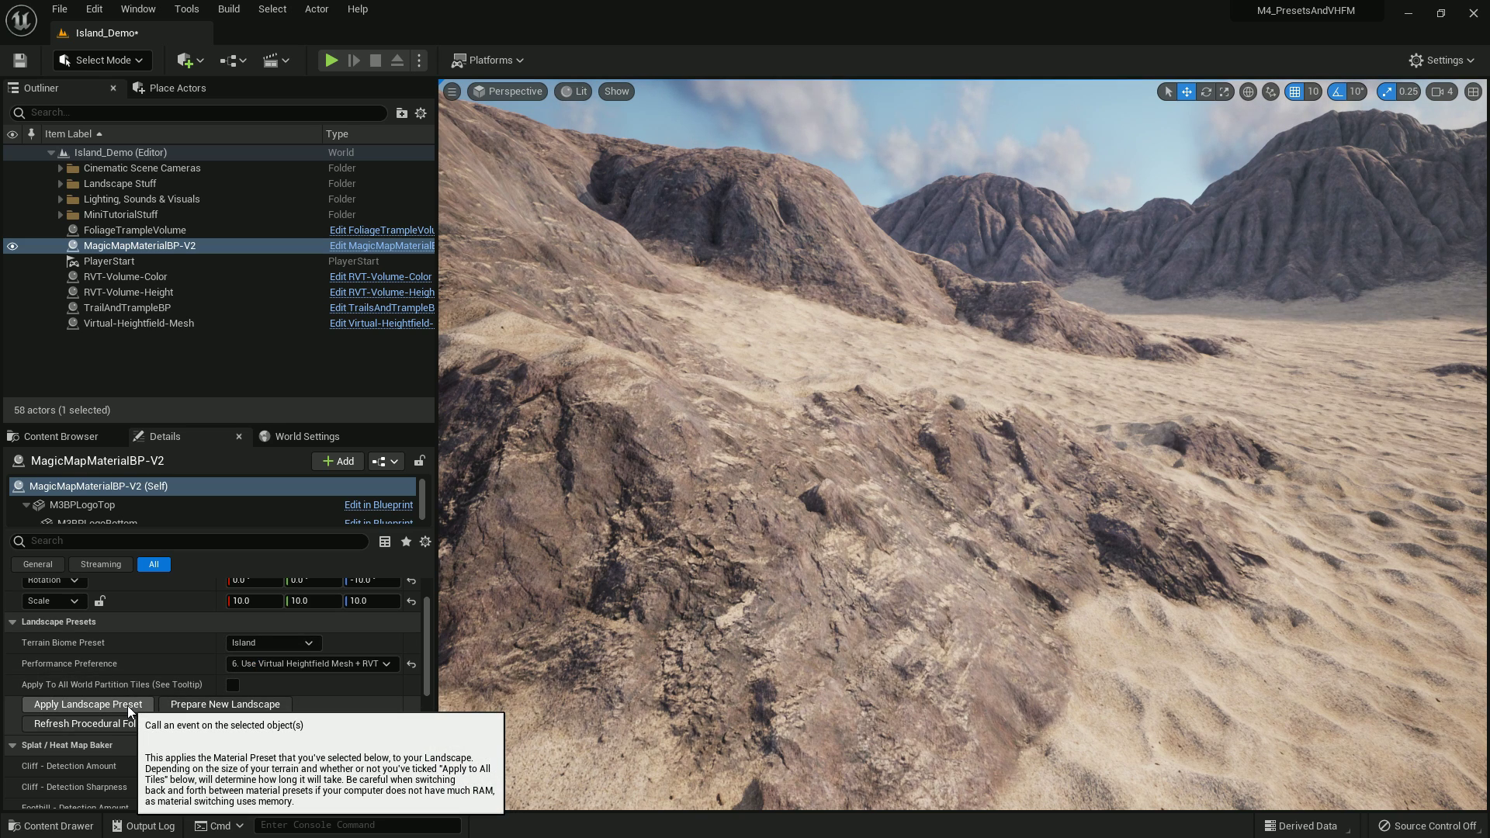
# Apply the Island terrain biome preset to the landscape and inspect the grassy terrain up close
pyautogui.click(126, 705)
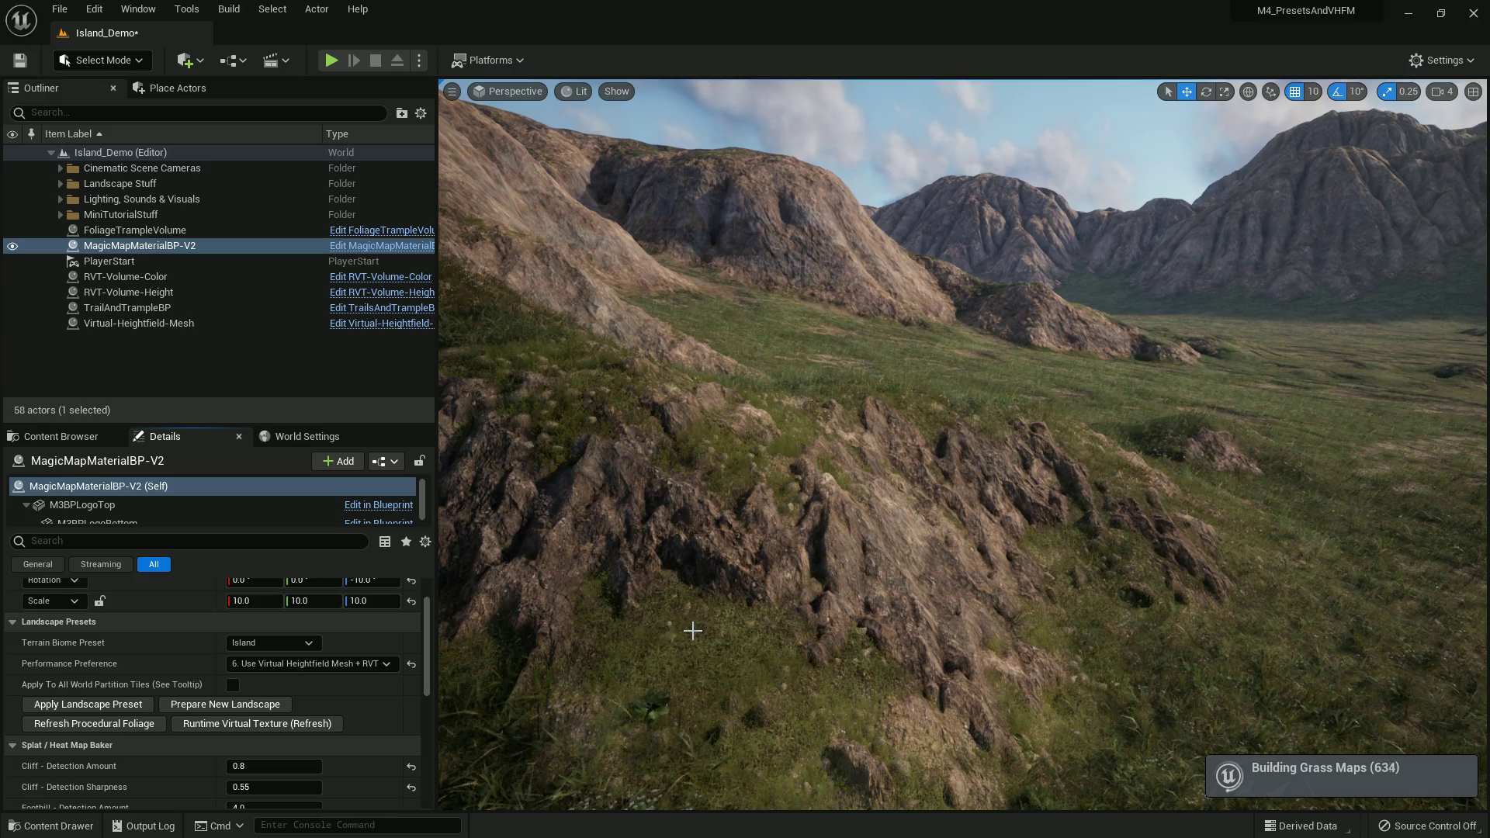
pyautogui.moveTo(962, 444); pyautogui.dragTo(815, 516, button='right')
pyautogui.moveTo(962, 497); pyautogui.dragTo(947, 419, button='right')
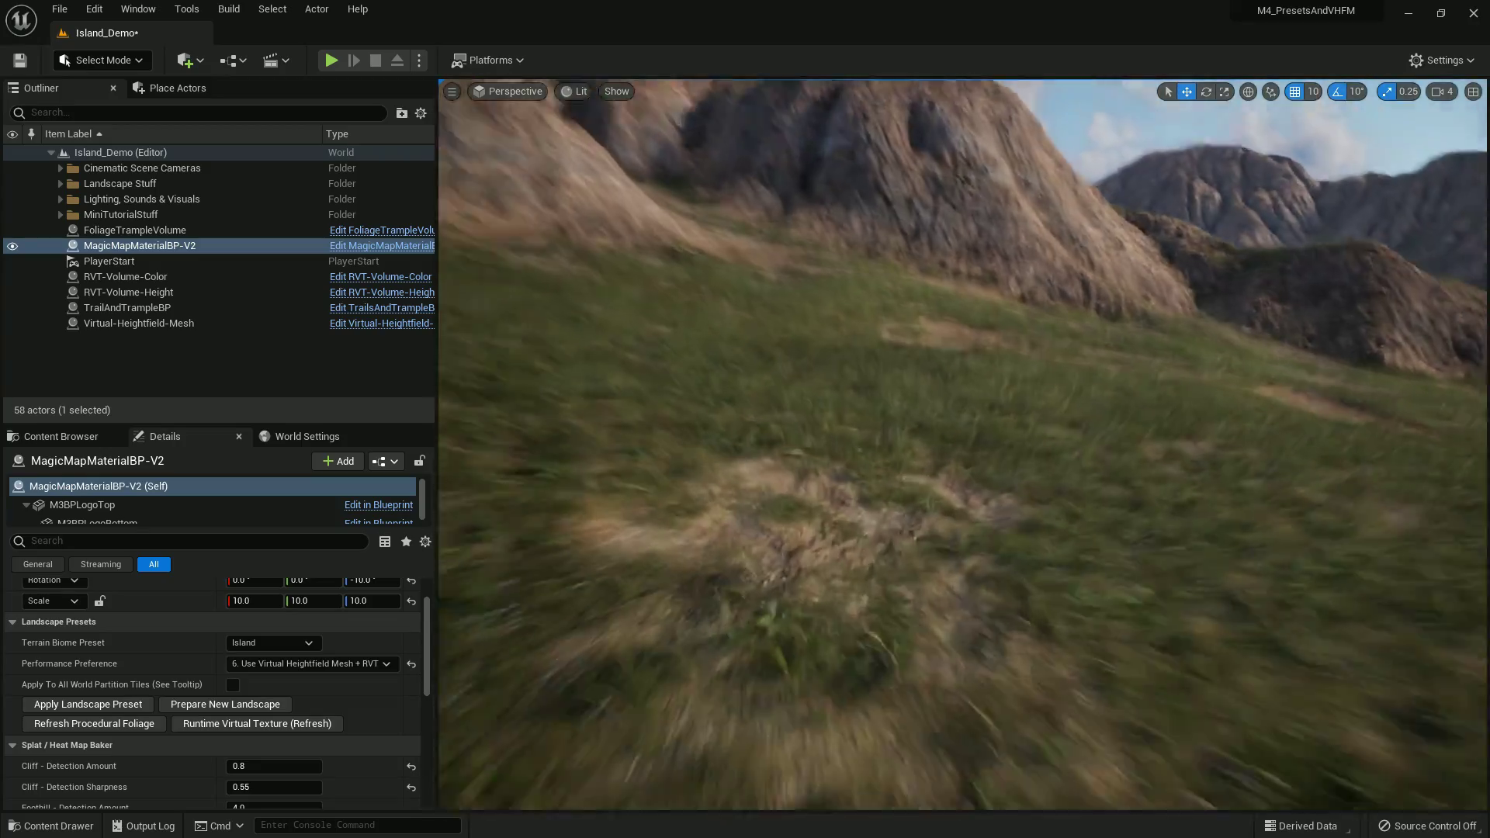
pyautogui.press('w')
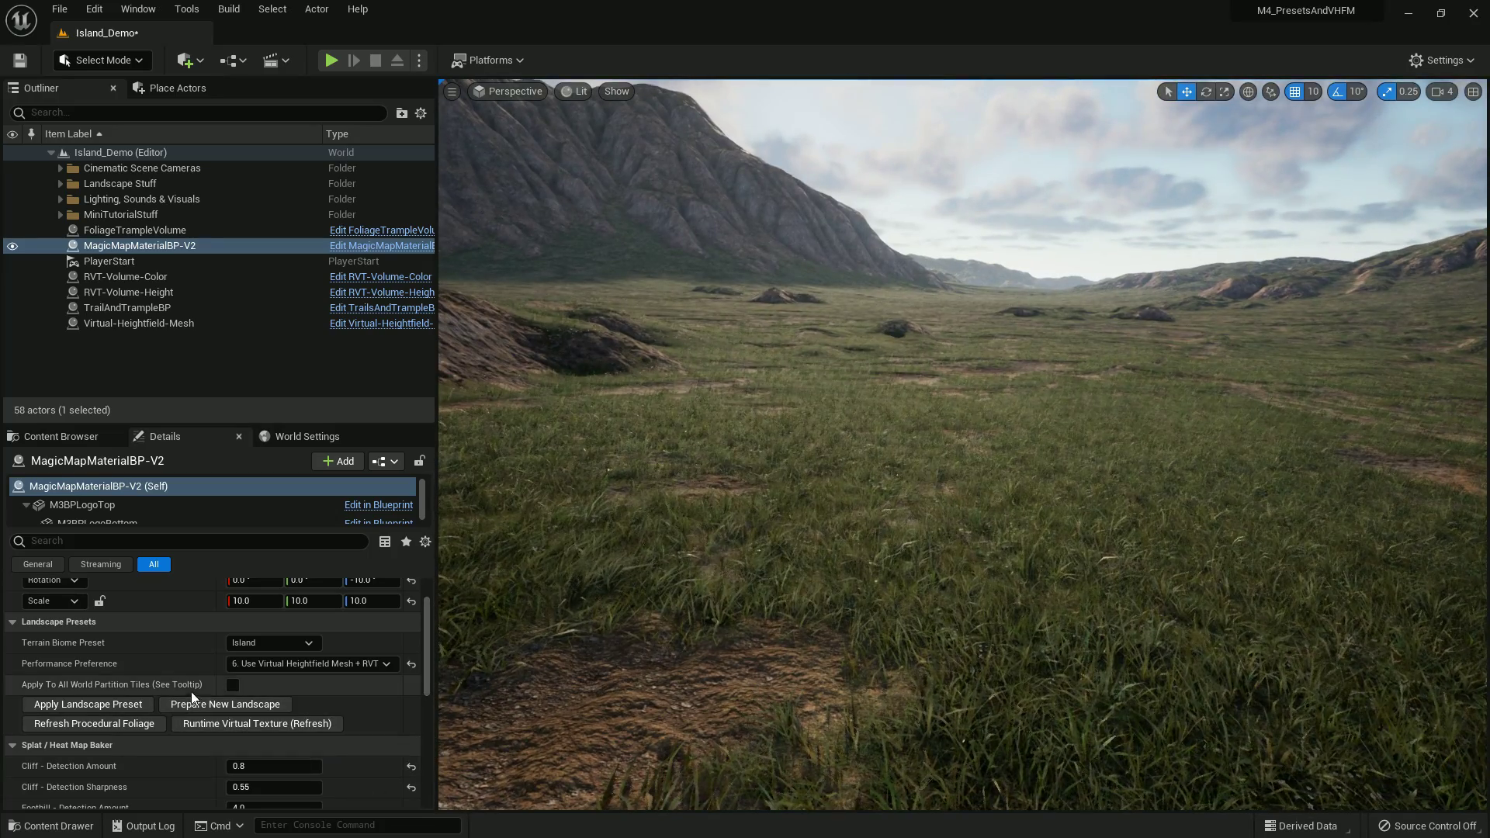
# Apply the "5. Auto - High Quality / Low Perf" performance preset to the Island landscape and inspect the terrain
pyautogui.click(291, 665)
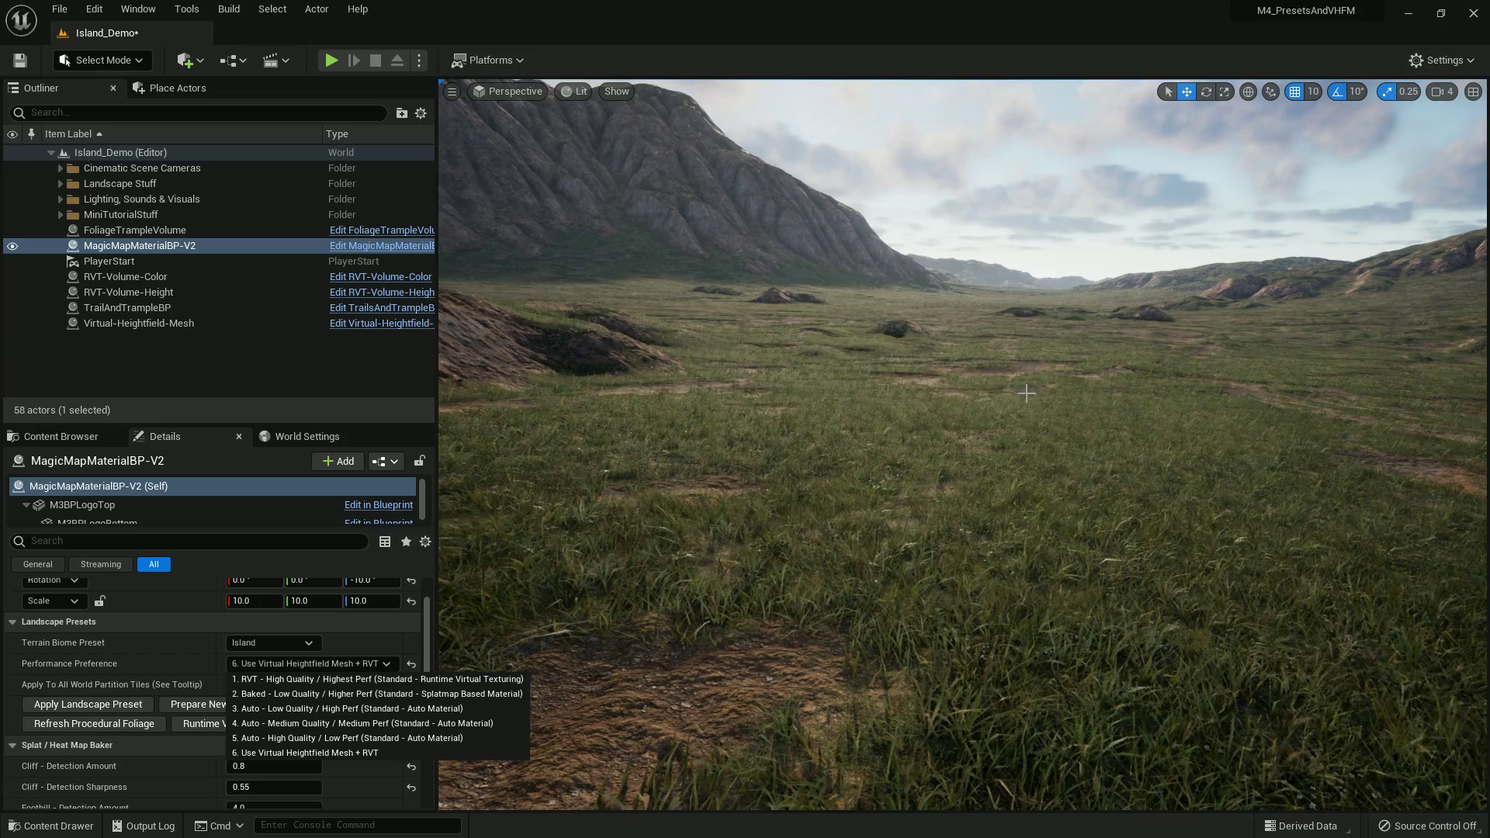
pyautogui.click(298, 742)
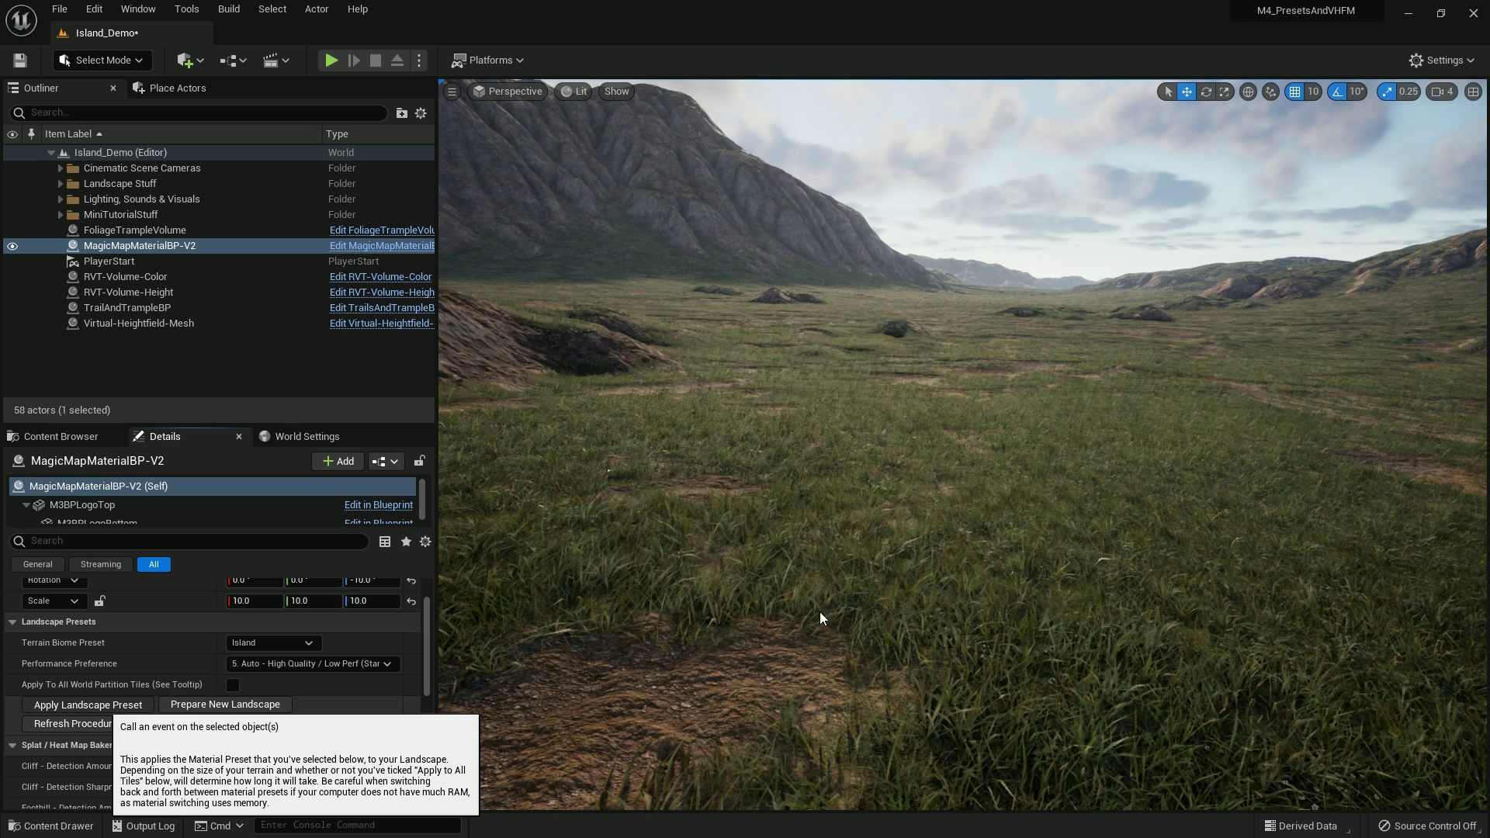
pyautogui.moveTo(791, 628)
pyautogui.mouseDown(button='right')
pyautogui.moveTo(1102, 613)
pyautogui.moveTo(1125, 574)
pyautogui.moveTo(792, 629)
pyautogui.mouseUp(button='right')
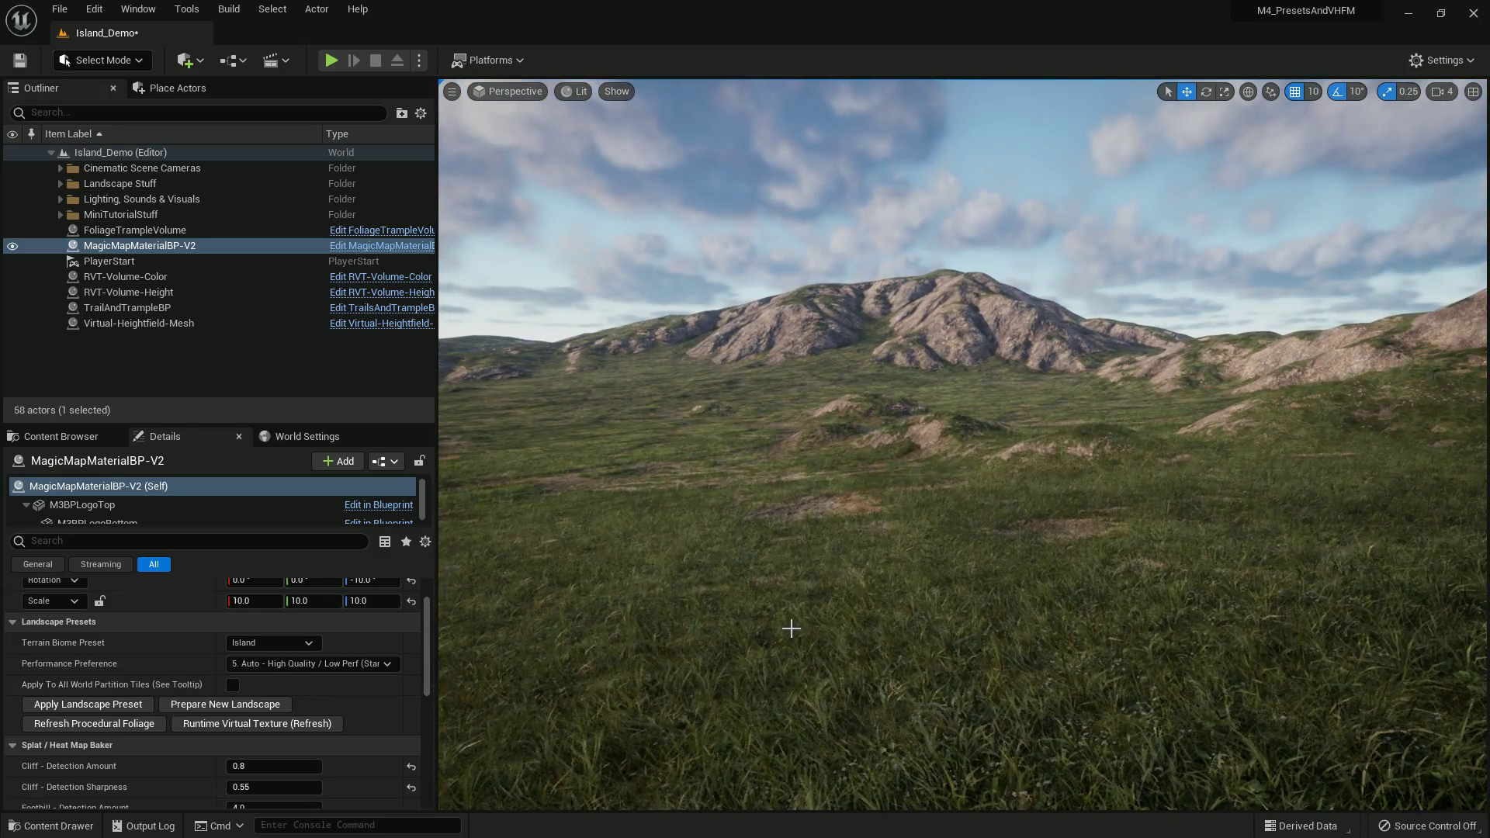
pyautogui.moveTo(858, 542); pyautogui.dragTo(858, 543, button='right')
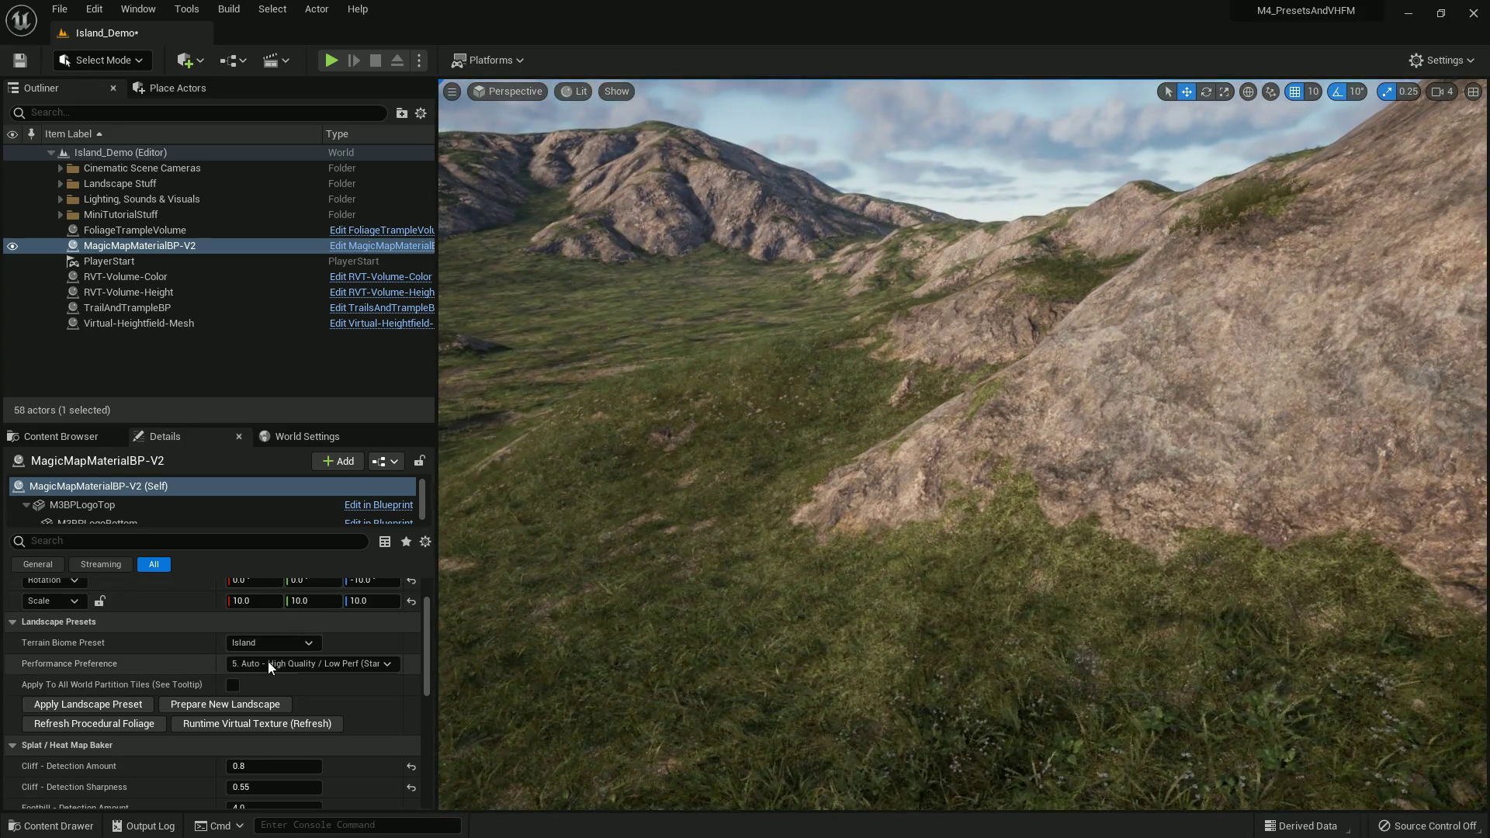
# Apply the "4. Auto - Medium Quality / Medium Perf" performance preset to the landscape and inspect the rocks and grass
pyautogui.click(266, 664)
pyautogui.click(279, 724)
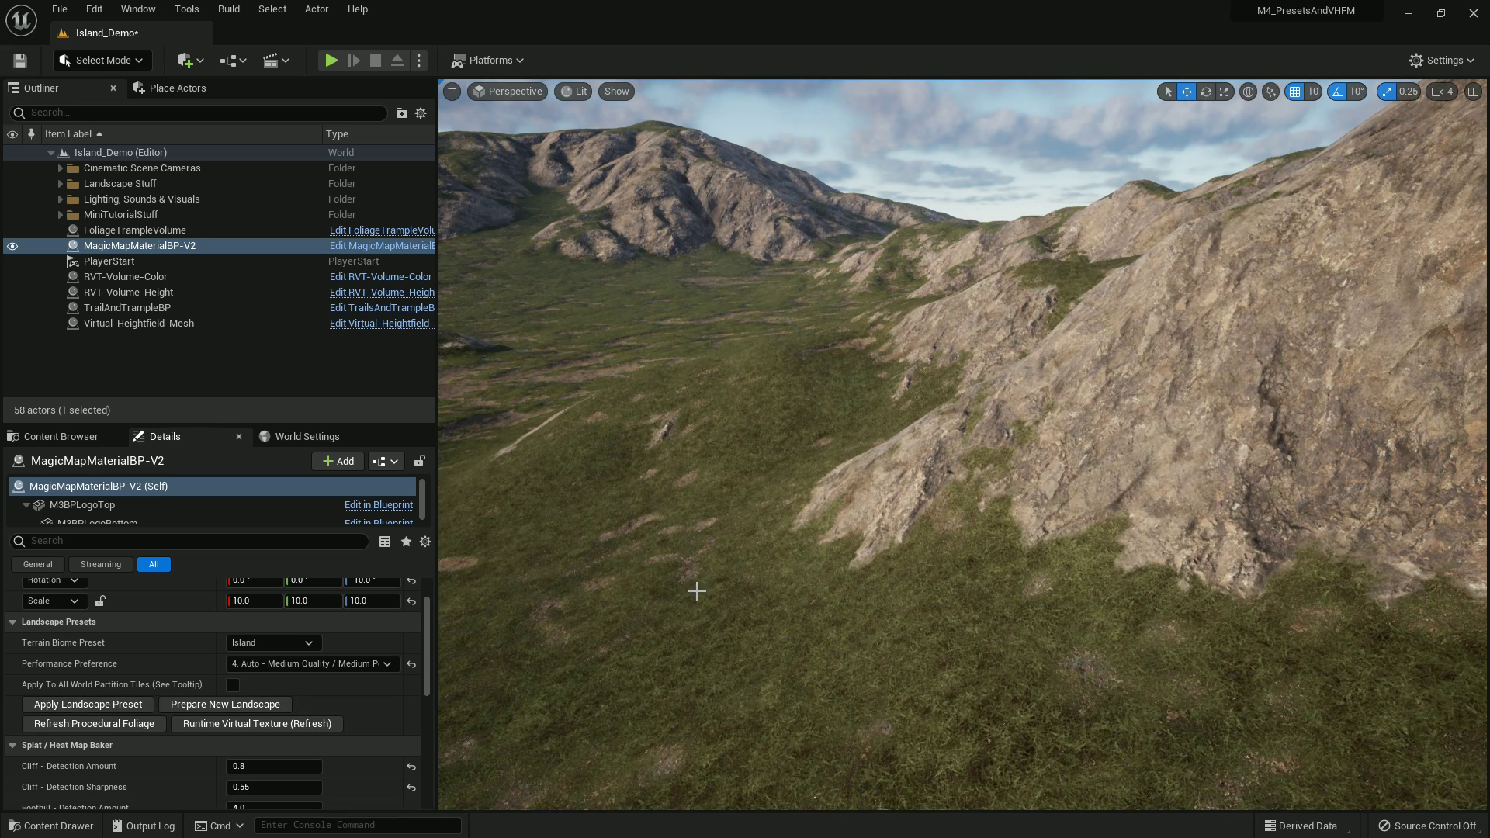
pyautogui.moveTo(936, 574); pyautogui.dragTo(1168, 561, button='right')
pyautogui.press('w')
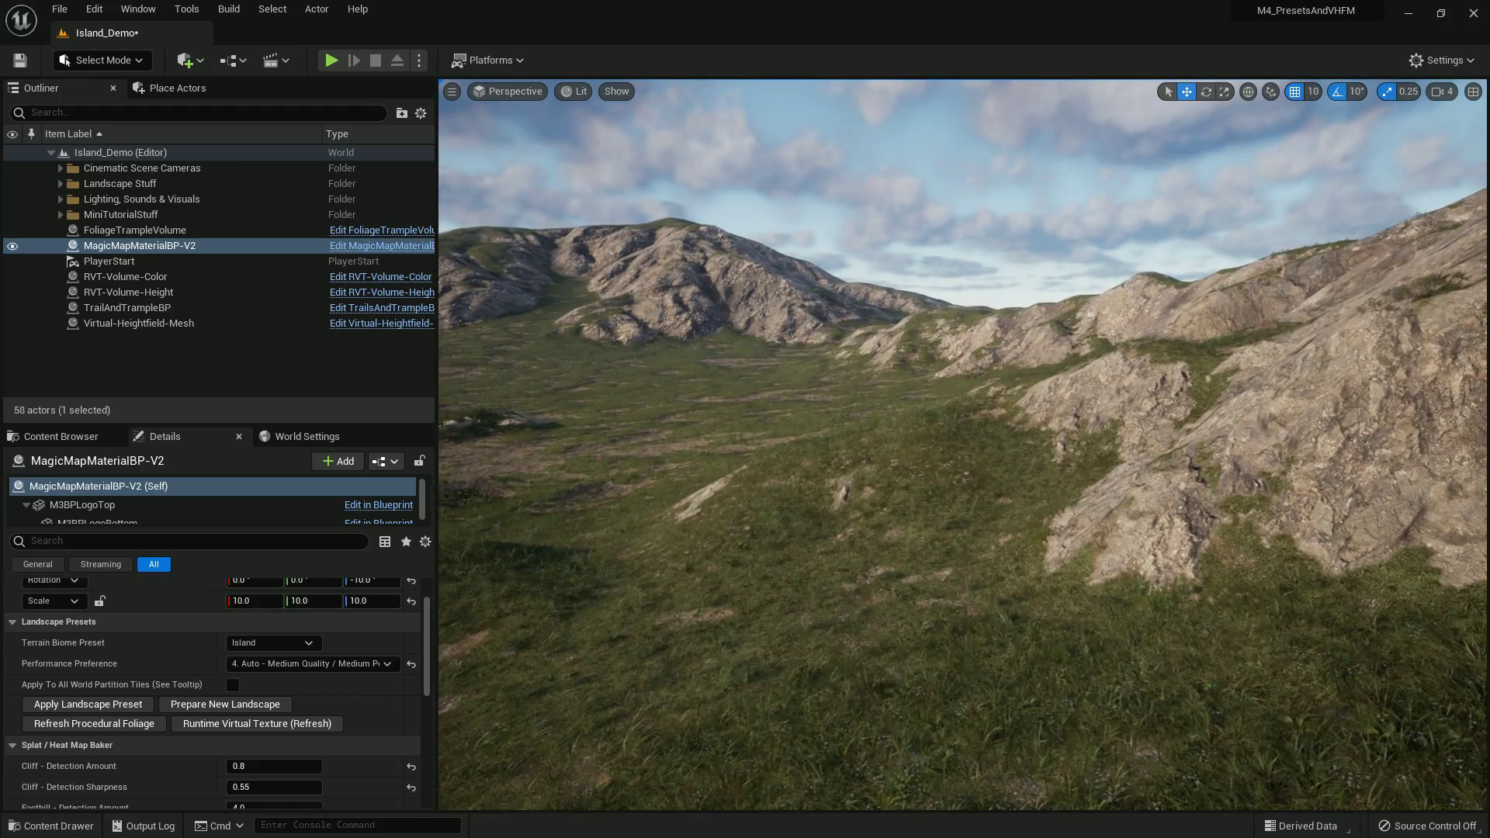
# Apply the "3. Auto - Low Quality / High Perf" performance preset to the landscape and inspect the distant hills
pyautogui.click(302, 661)
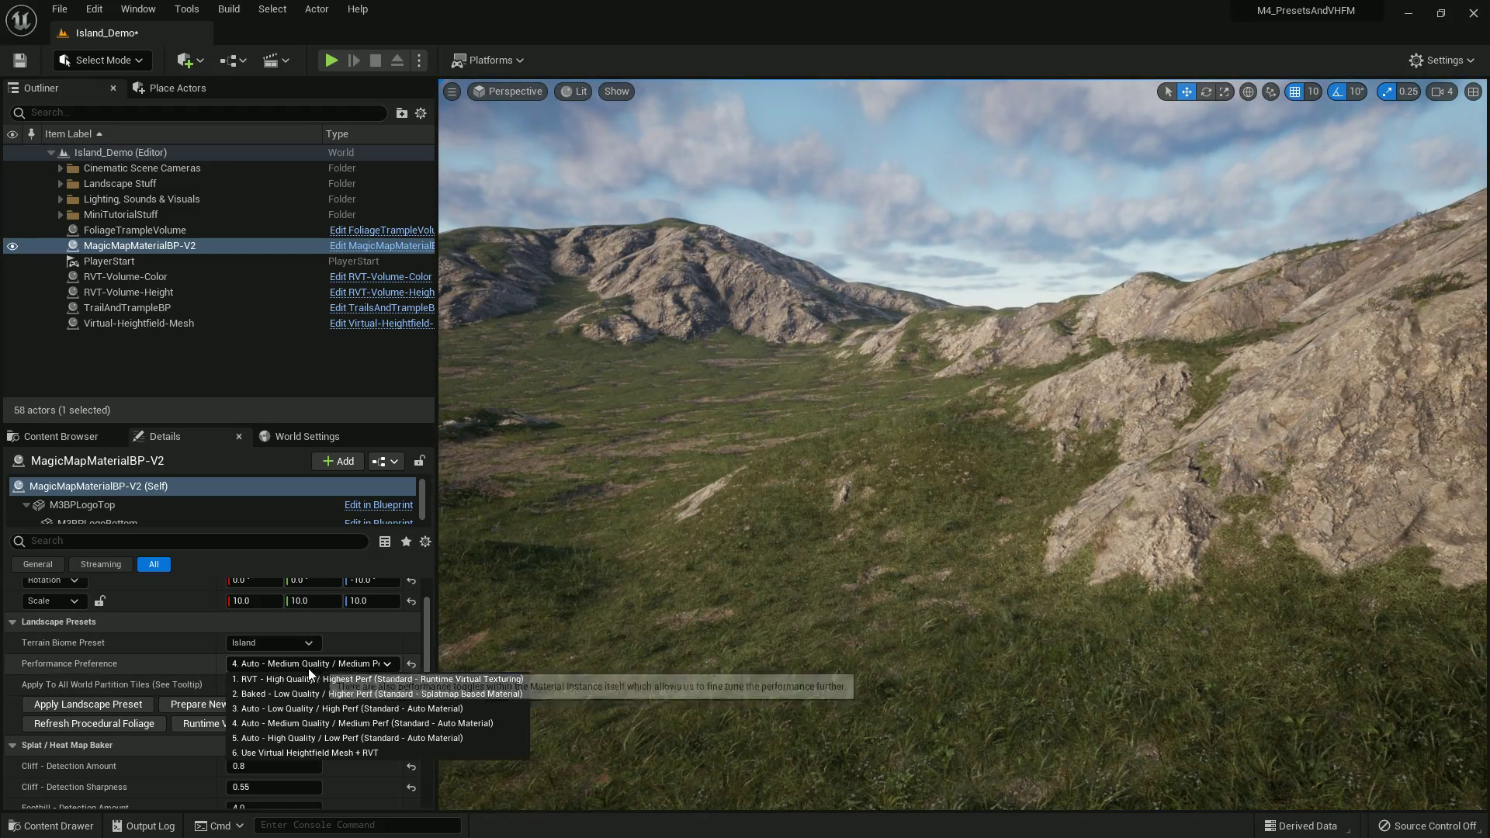
pyautogui.click(300, 709)
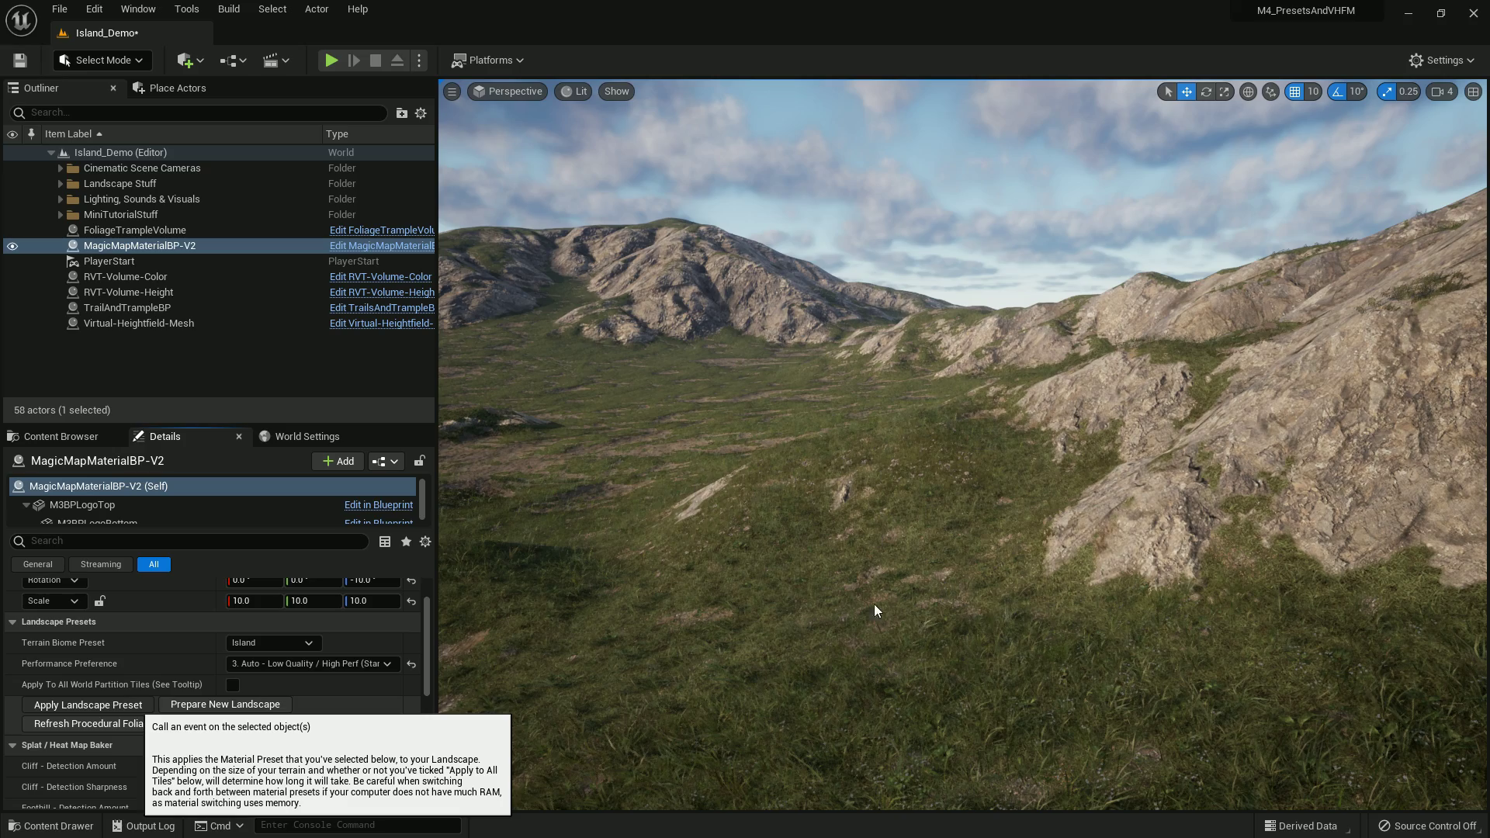
pyautogui.moveTo(888, 578); pyautogui.dragTo(738, 577, button='right')
pyautogui.moveTo(808, 616); pyautogui.dragTo(809, 616, button='right')
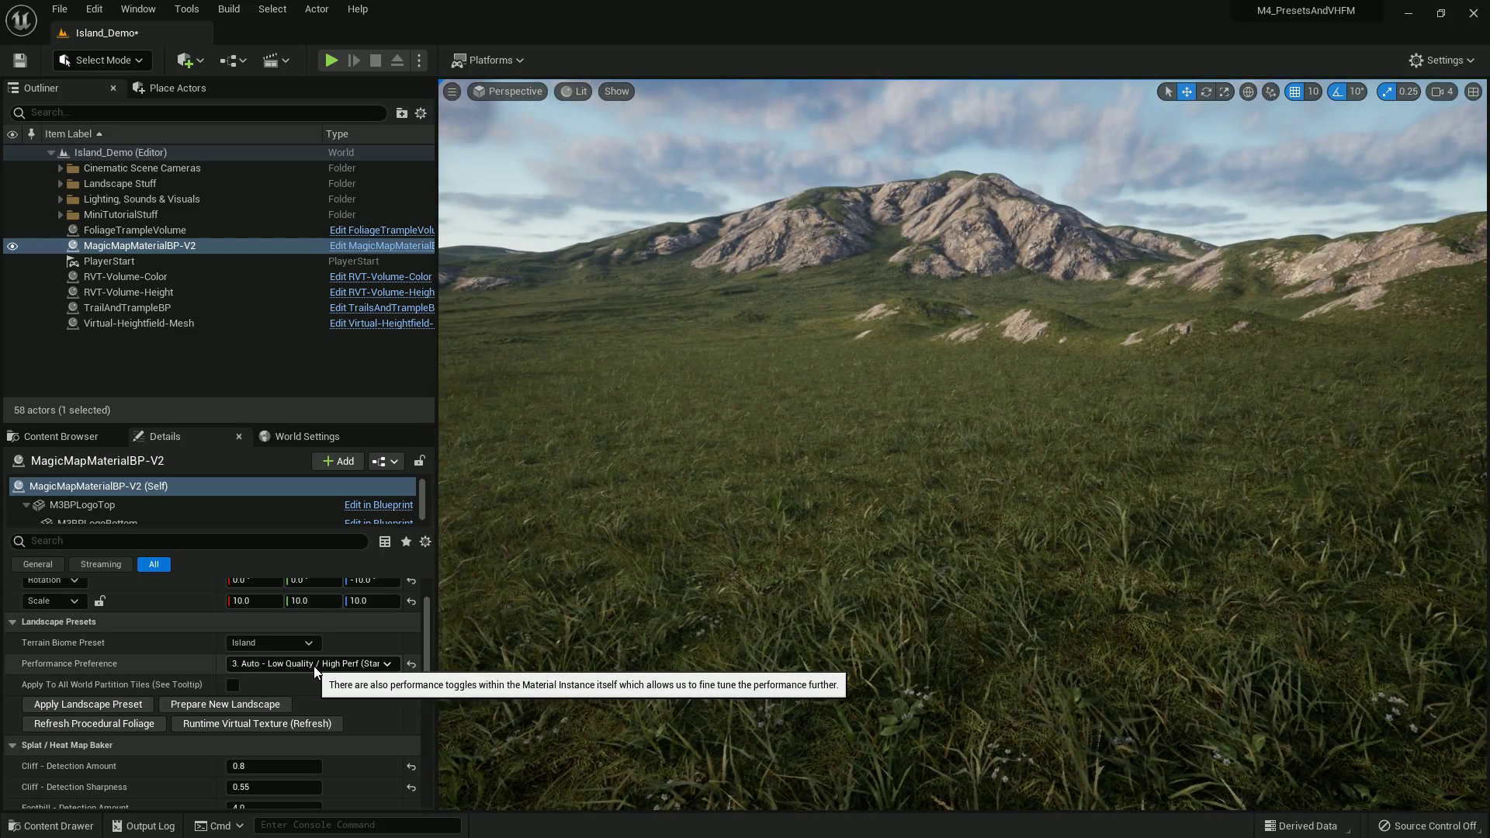
pyautogui.moveTo(1034, 368); pyautogui.dragTo(871, 278, button='right')
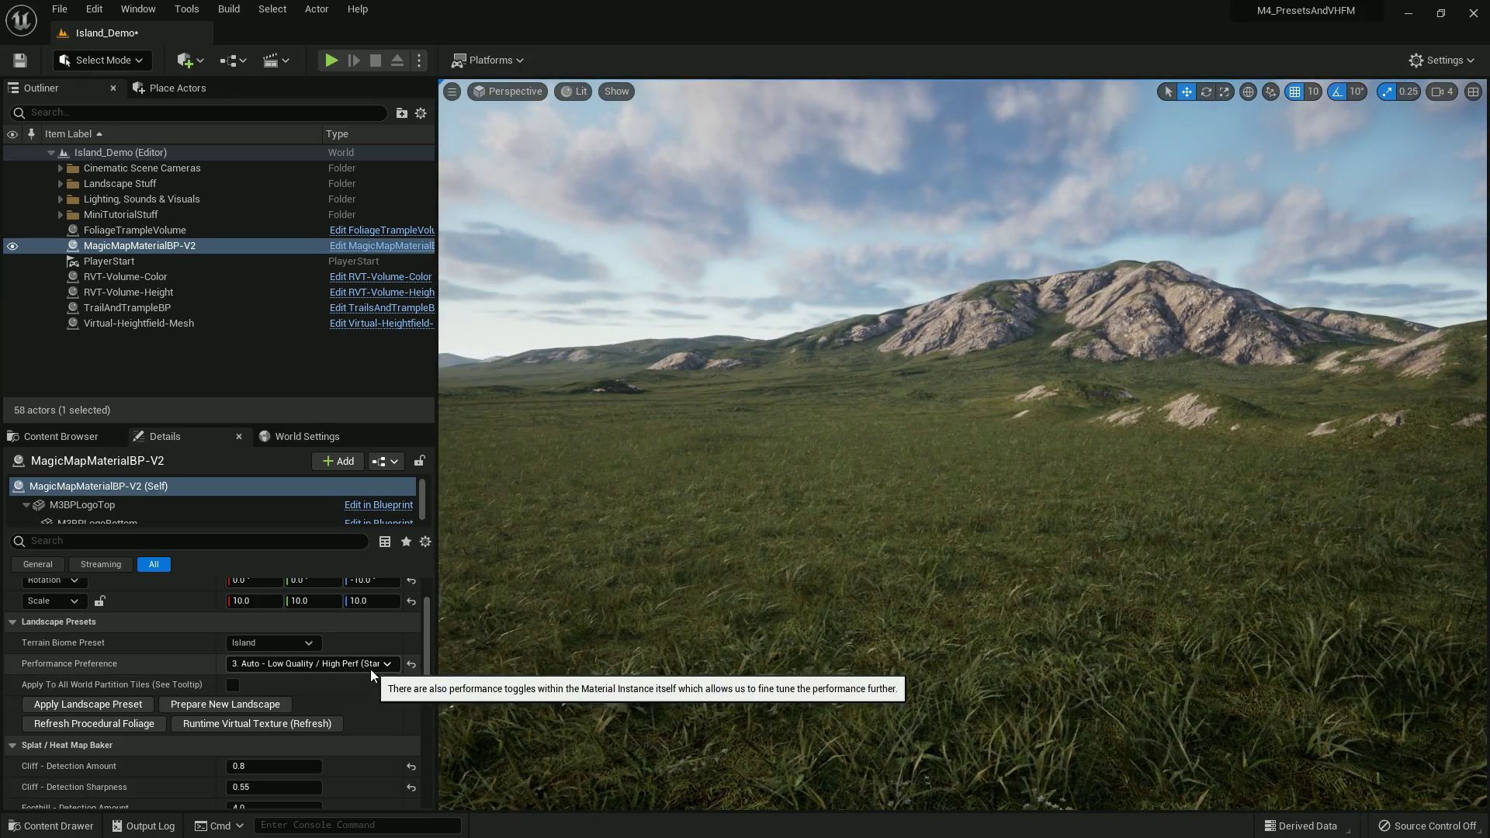
# Set the Performance Preference to "2. Baked - Low Quality / Higher Perf"
pyautogui.click(351, 665)
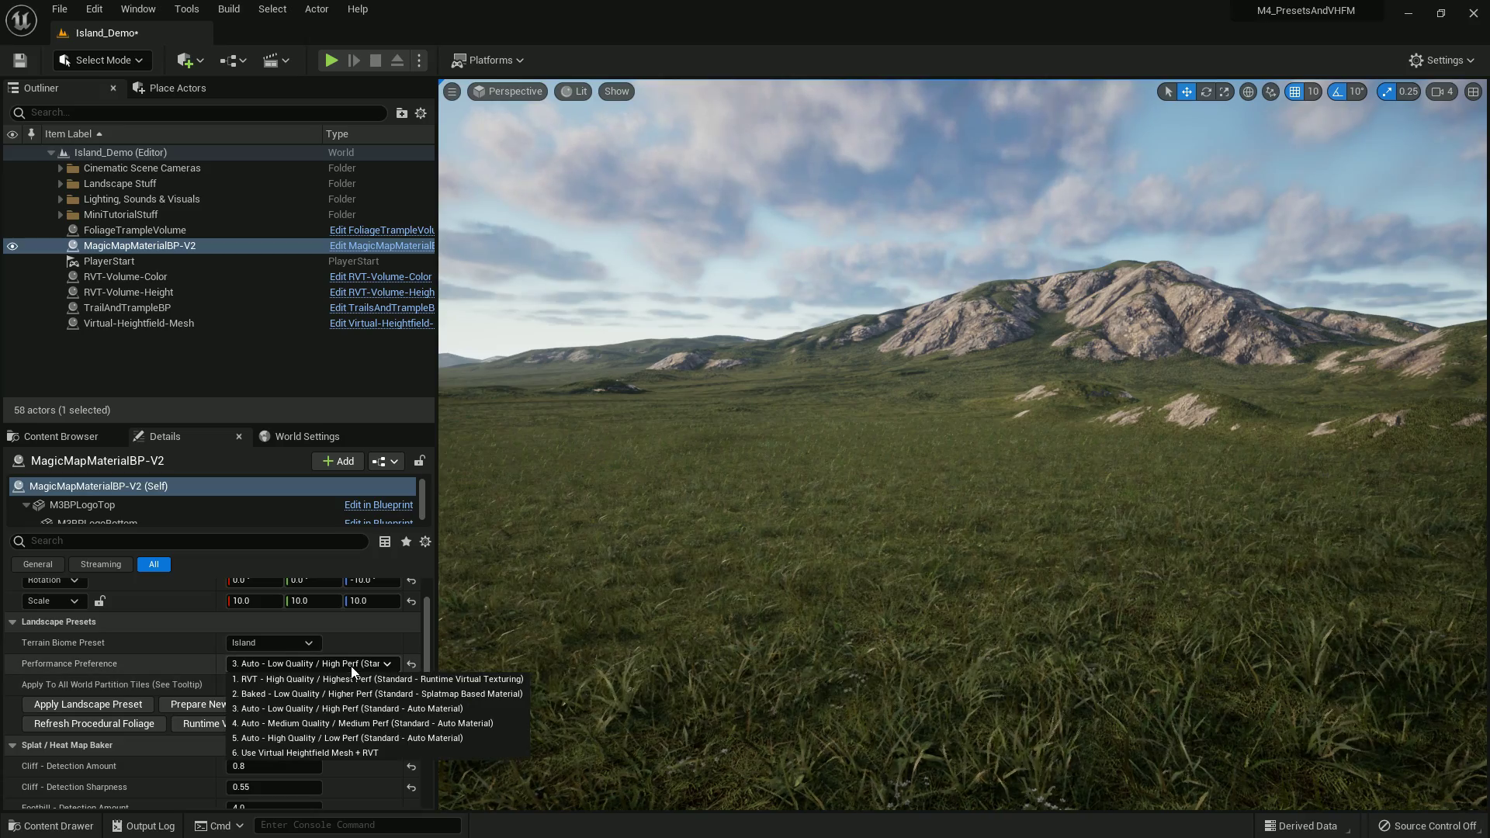
pyautogui.click(454, 698)
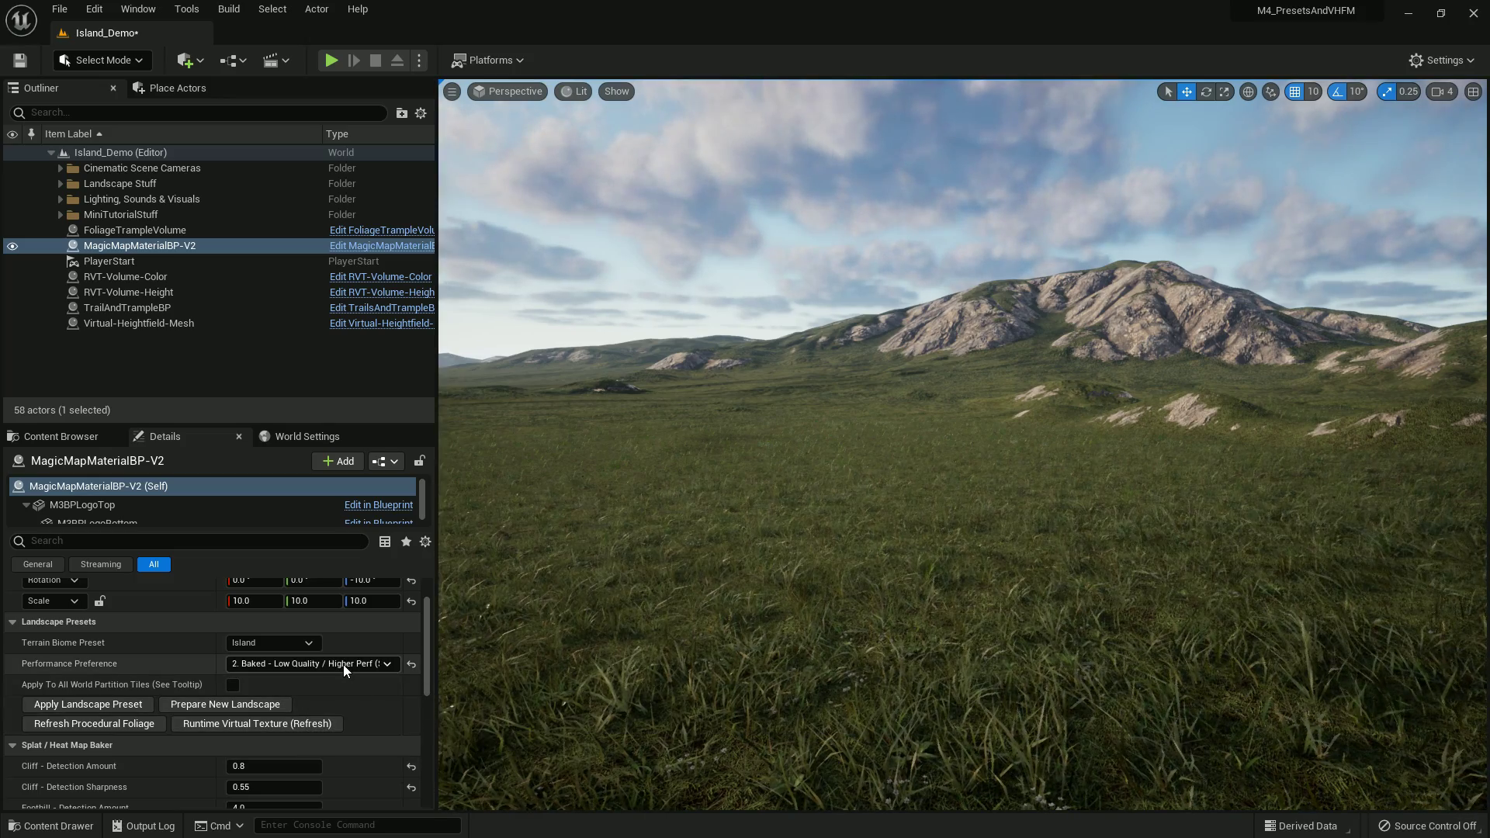
# Apply the Desert terrain biome with the "3. Auto - Low Quality / High Perf" performance preset to the landscape and inspect the dunes and rocks
pyautogui.click(304, 645)
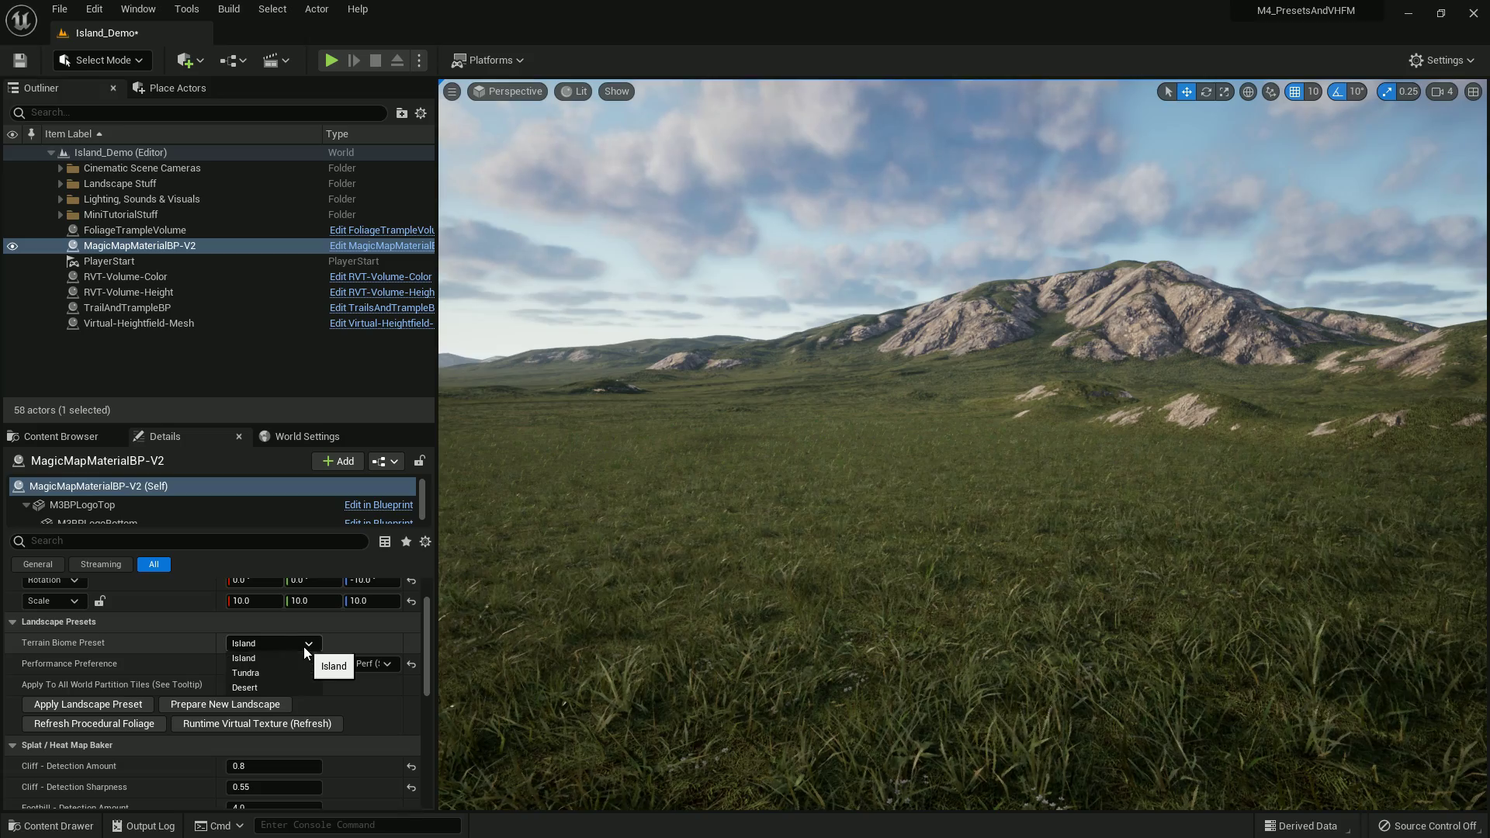
pyautogui.click(261, 688)
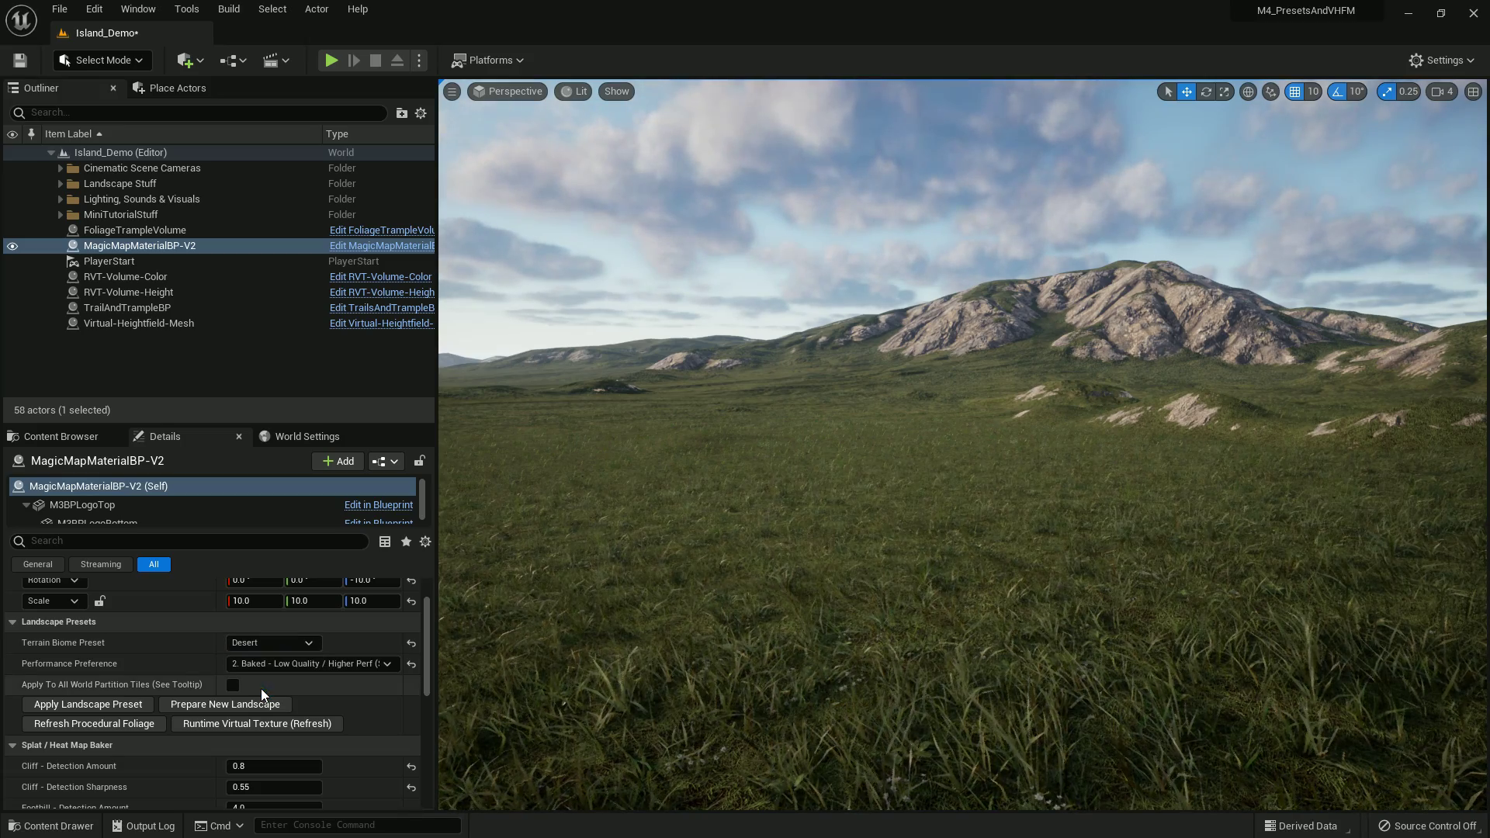
pyautogui.click(386, 664)
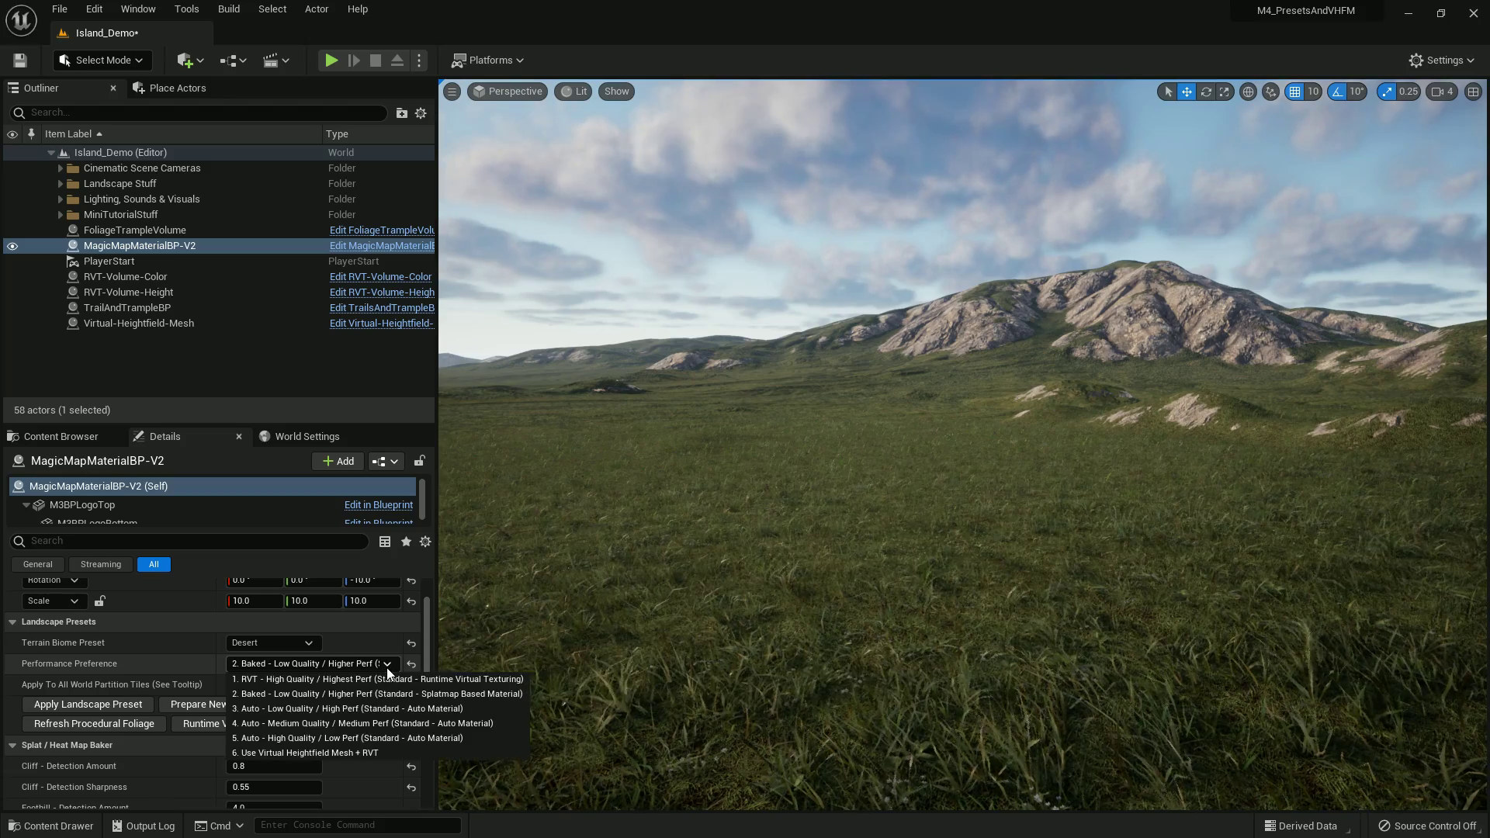
pyautogui.click(331, 708)
pyautogui.click(126, 705)
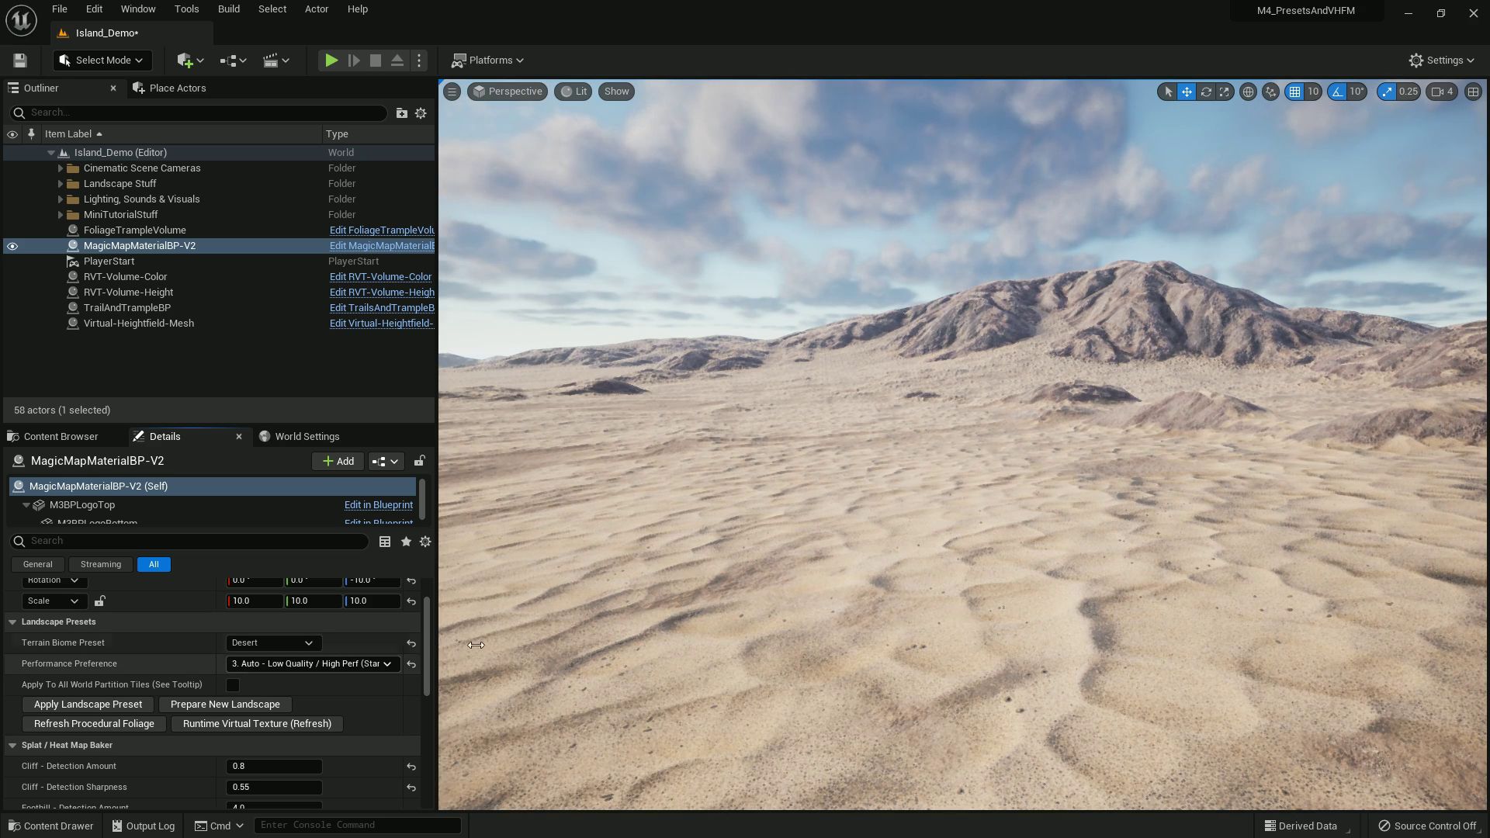
pyautogui.moveTo(825, 363); pyautogui.dragTo(1445, 363, button='right')
pyautogui.moveTo(962, 444); pyautogui.dragTo(835, 588, button='right')
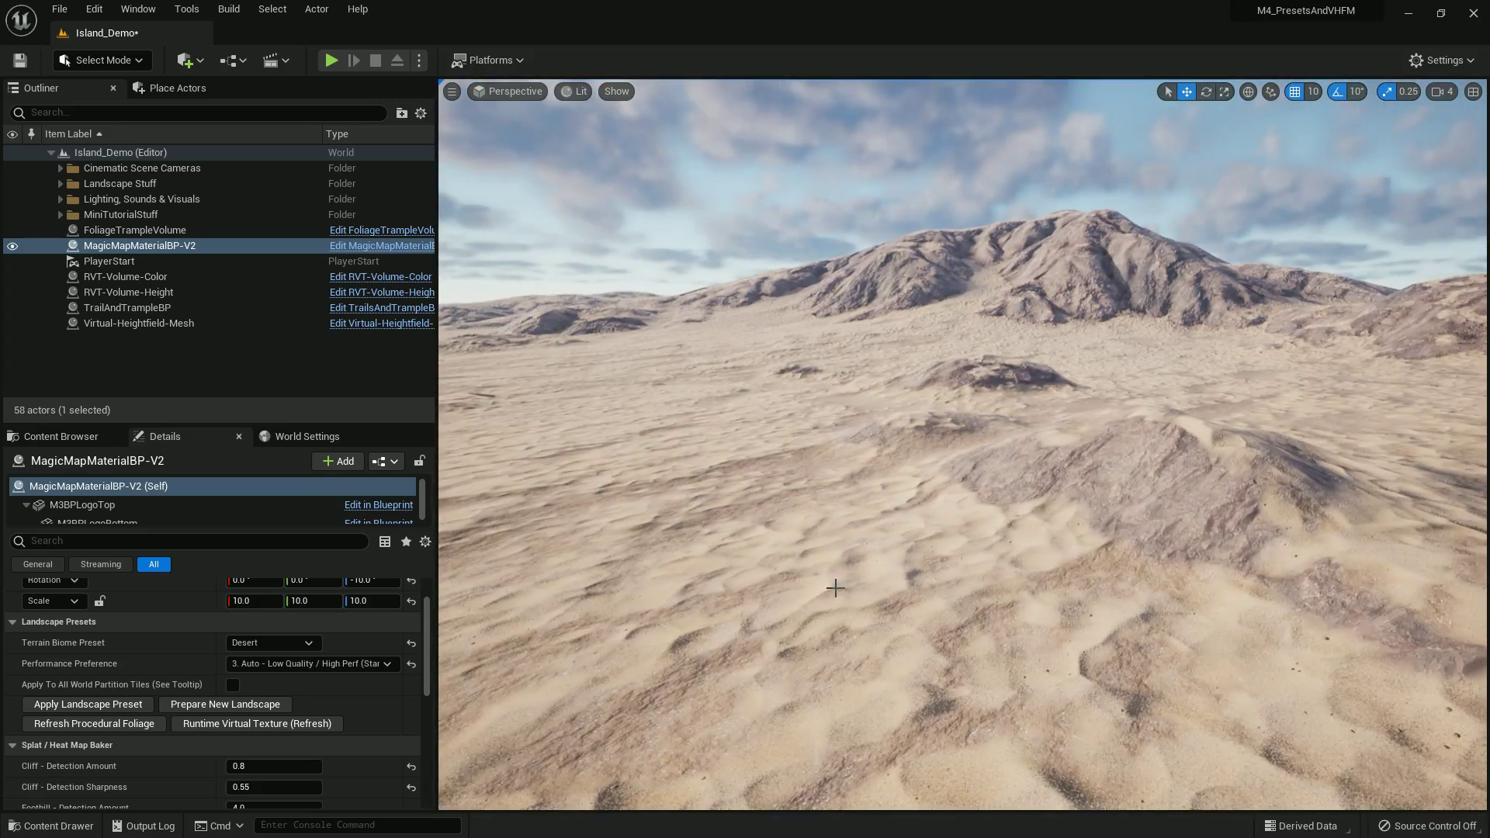
# Apply the "6. Use Virtual Heightfield Mesh + RVT" performance preset to the Desert landscape and inspect the sand and rocks up close
pyautogui.click(351, 665)
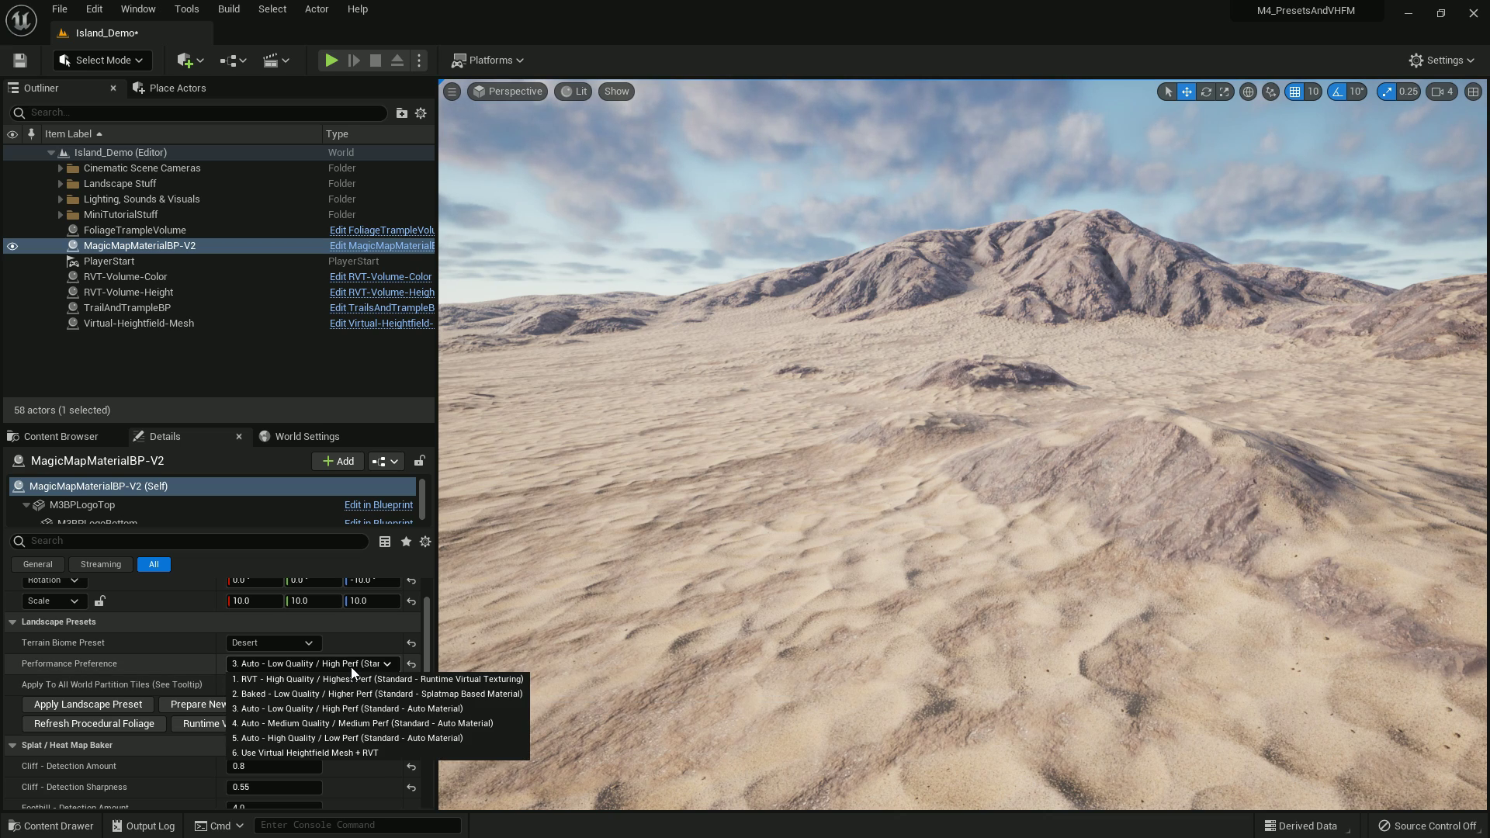
pyautogui.click(326, 755)
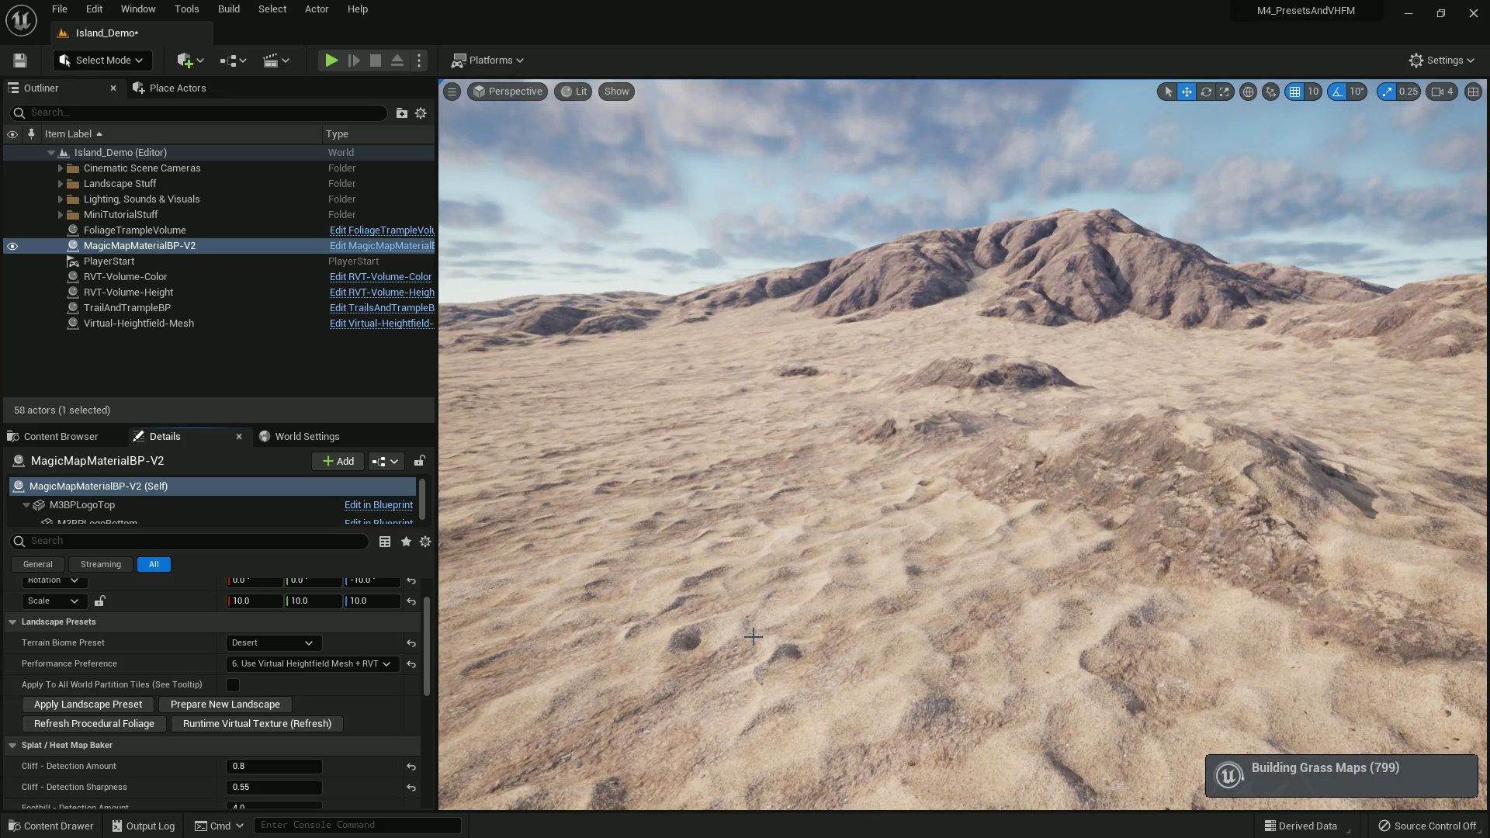
pyautogui.press('w')
pyautogui.moveTo(753, 636)
pyautogui.mouseDown(button='right')
pyautogui.moveTo(970, 636)
pyautogui.moveTo(1009, 621)
pyautogui.moveTo(1024, 574)
pyautogui.moveTo(846, 582)
pyautogui.moveTo(754, 637)
pyautogui.mouseUp(button='right')
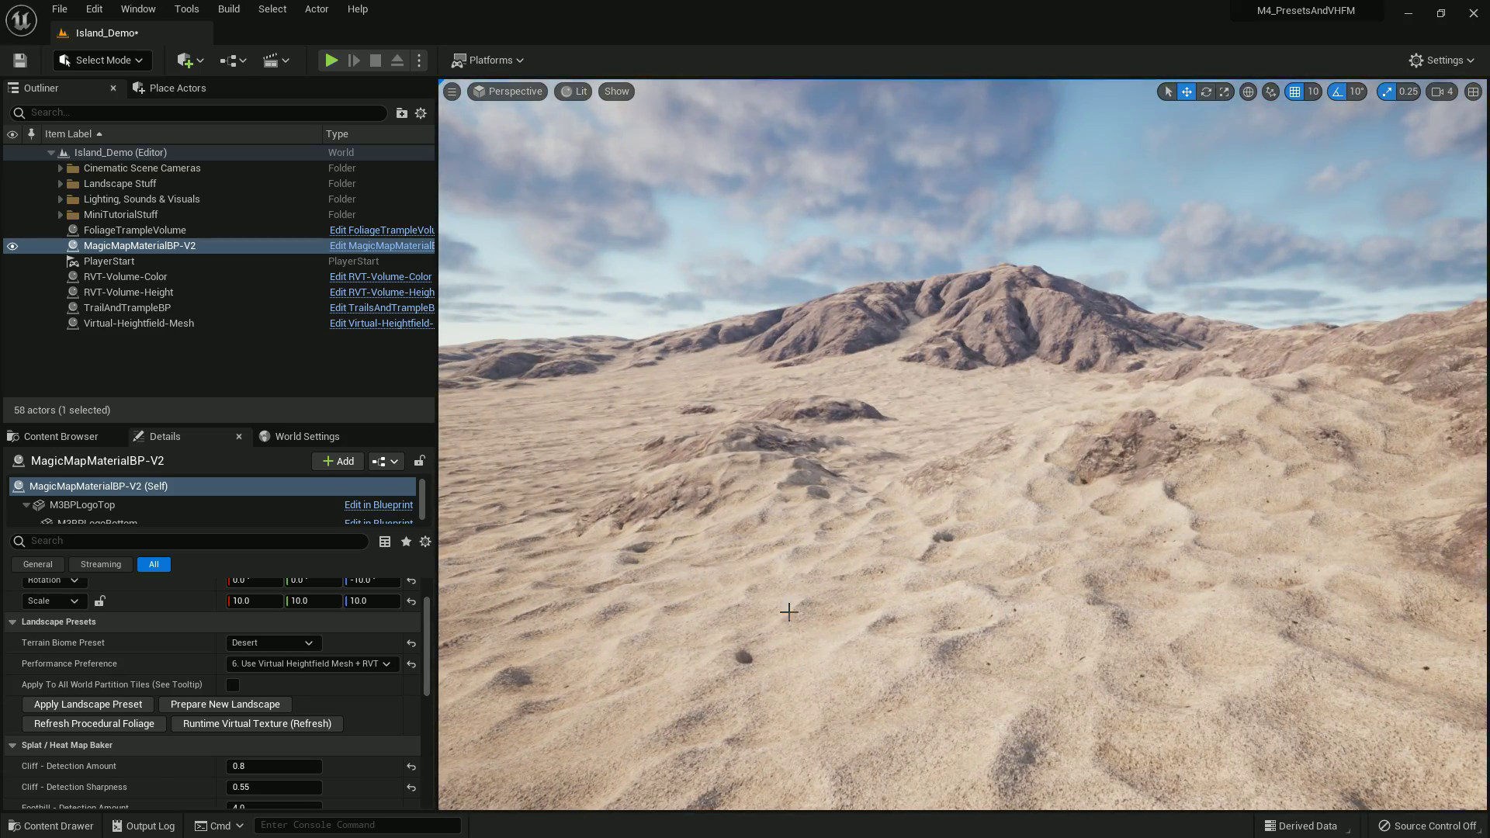